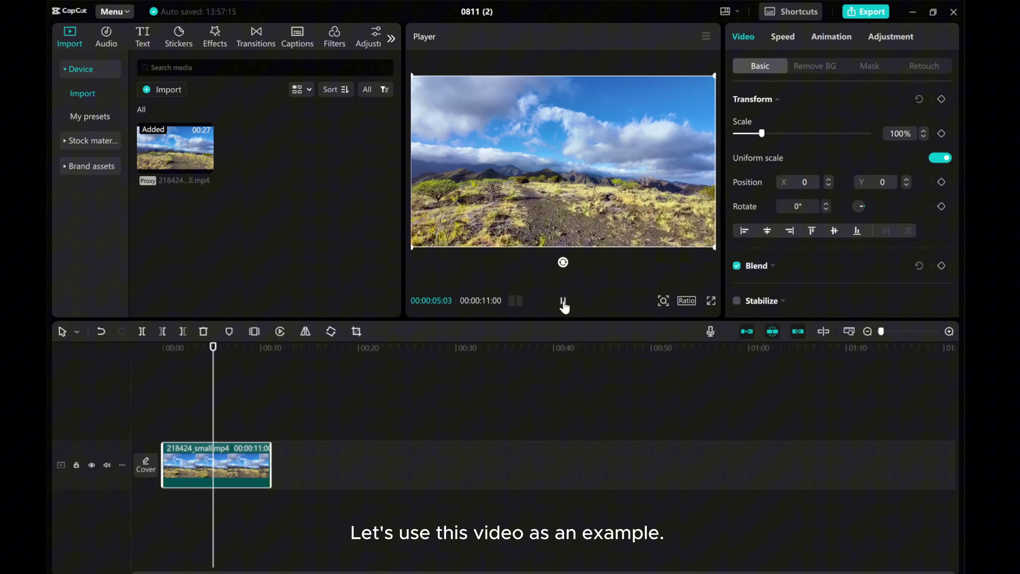
Pause playback and add the black clip from Stock materials to the timeline
{"action": "left_click", "coordinate": [564, 301]}
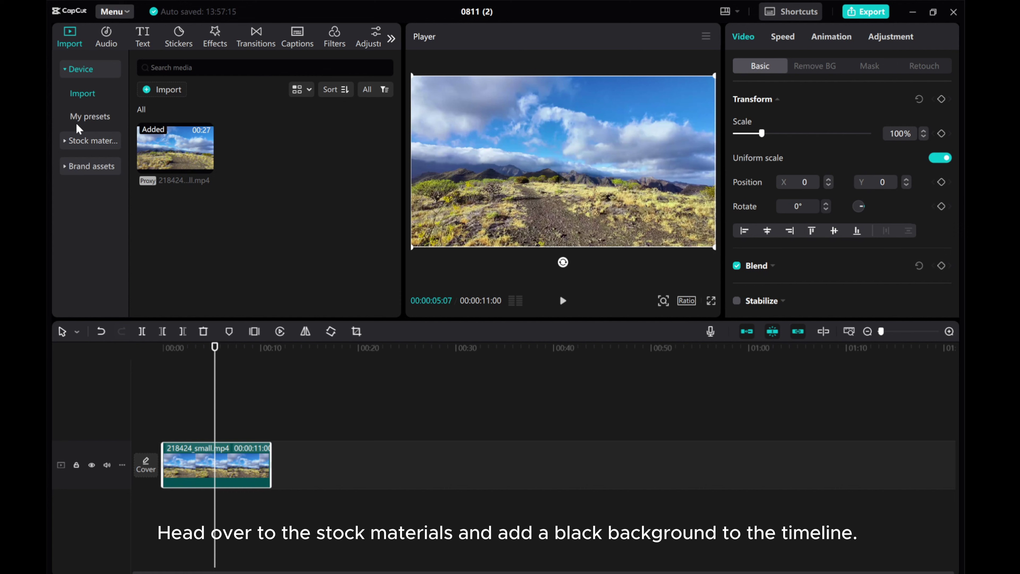
{"action": "left_click", "coordinate": [79, 140]}
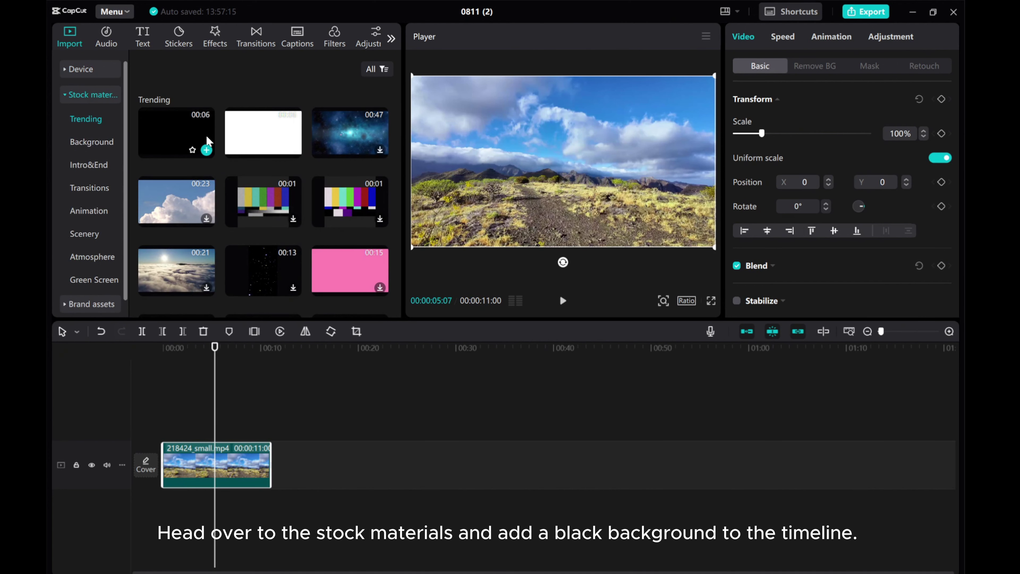
{"action": "left_click", "coordinate": [206, 150]}
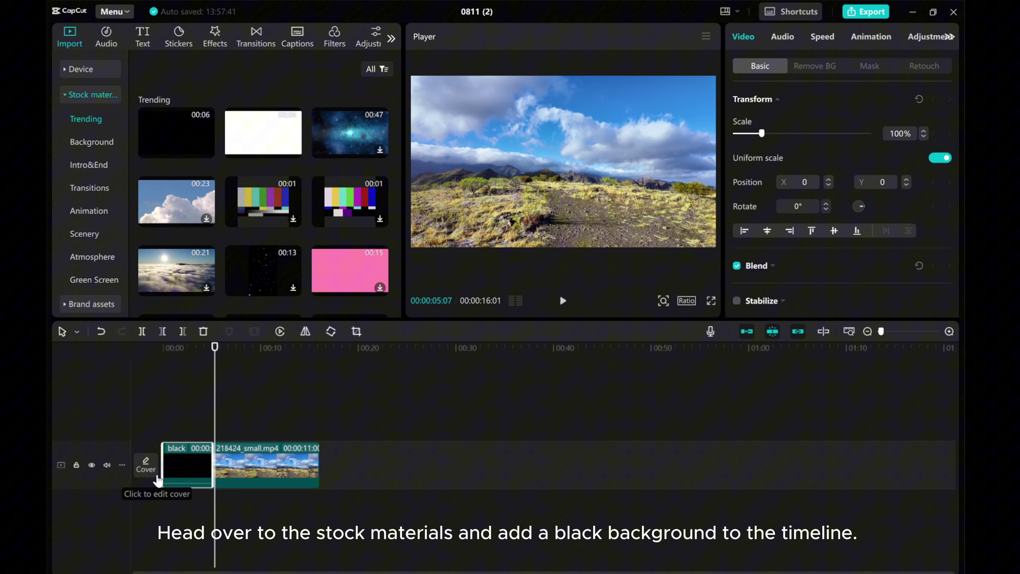
Move the black clip to an overlay track starting at 00:00:03:00
{"action": "left_click_drag", "start_coordinate": [174, 447], "coordinate": [193, 395]}
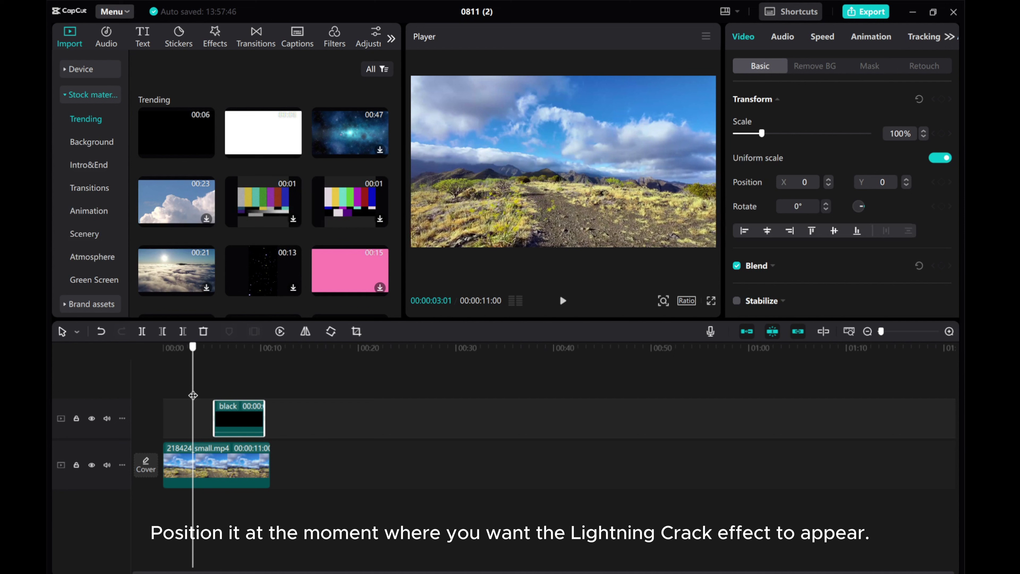
{"action": "key", "text": "Left"}
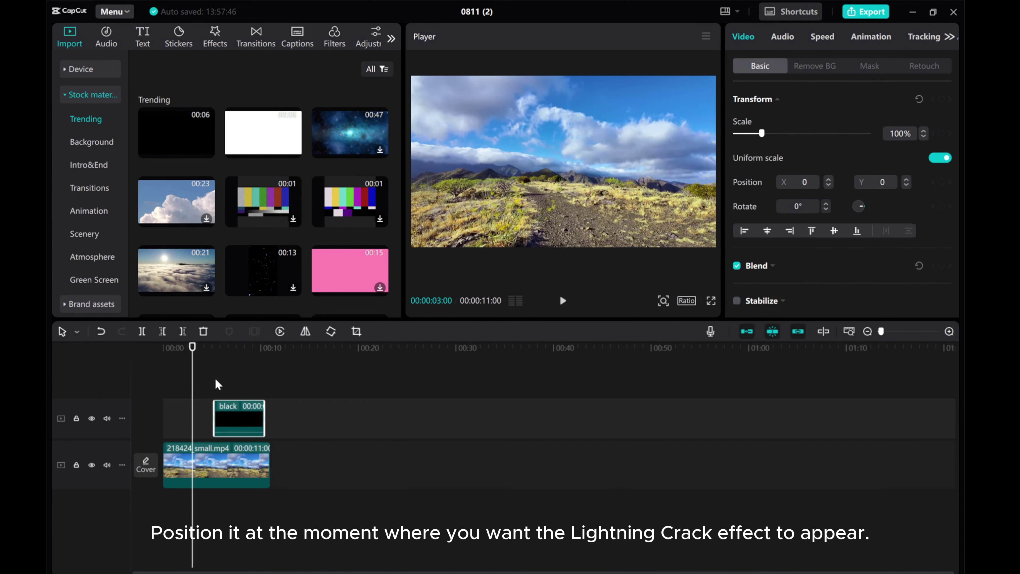
{"action": "left_click_drag", "start_coordinate": [225, 413], "coordinate": [205, 414]}
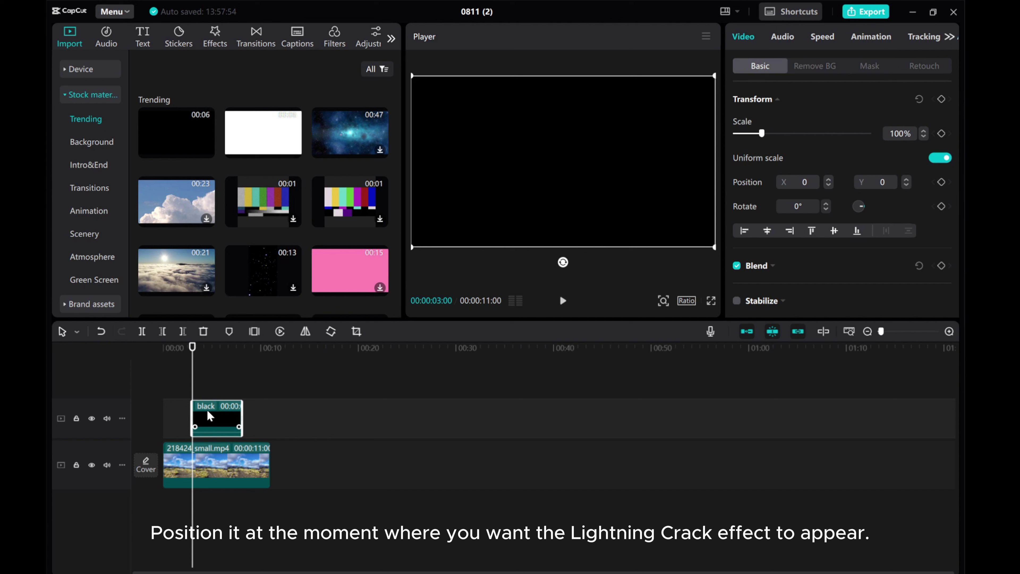
Set the black clip's speed duration to 10s (0.5x), then trim it to 8s to end with the video
{"action": "left_click", "coordinate": [823, 37]}
{"action": "left_click_drag", "start_coordinate": [926, 155], "coordinate": [915, 158]}
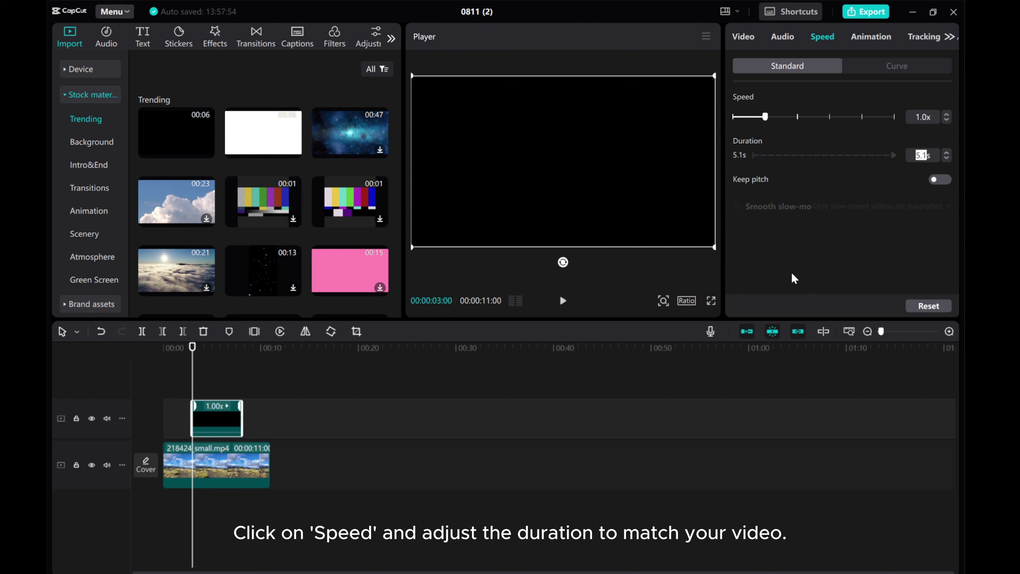
{"action": "type", "text": "1"}
{"action": "key", "text": "Return"}
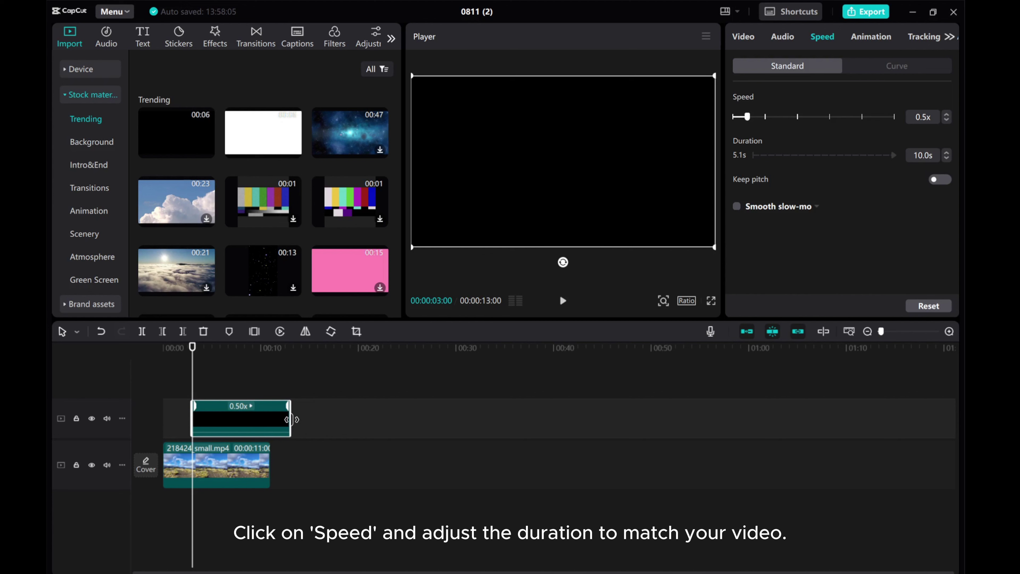
{"action": "left_click_drag", "start_coordinate": [287, 419], "coordinate": [270, 419]}
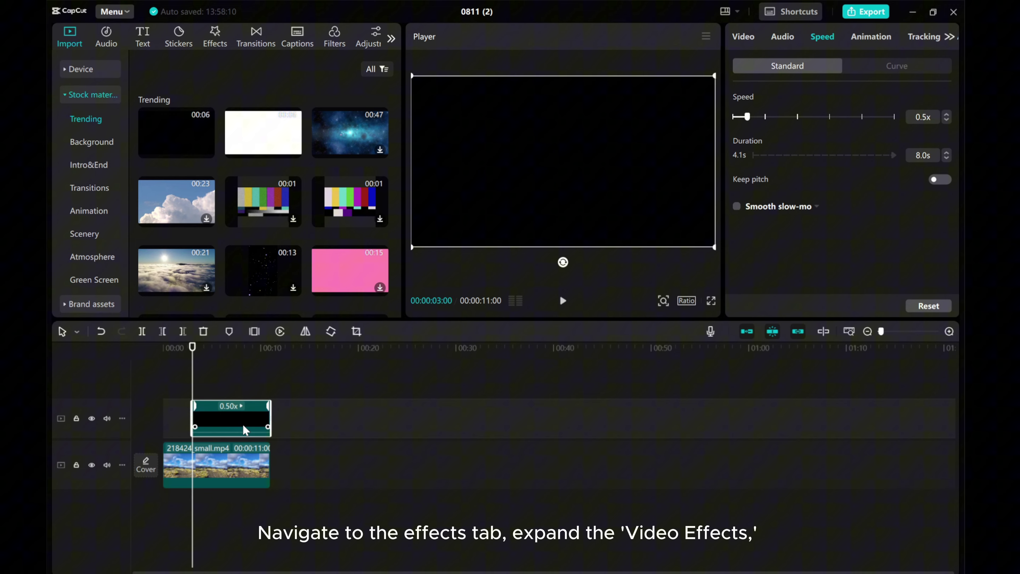
Open the Nature category under Video effects and scroll down to Lightning Crack
{"action": "left_click", "coordinate": [212, 37]}
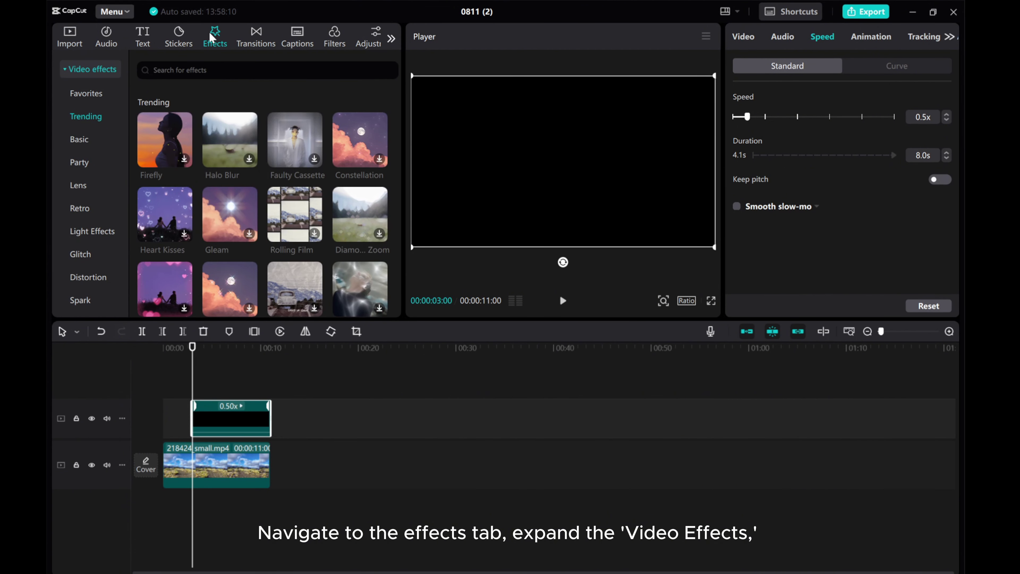
{"action": "left_click", "coordinate": [73, 71]}
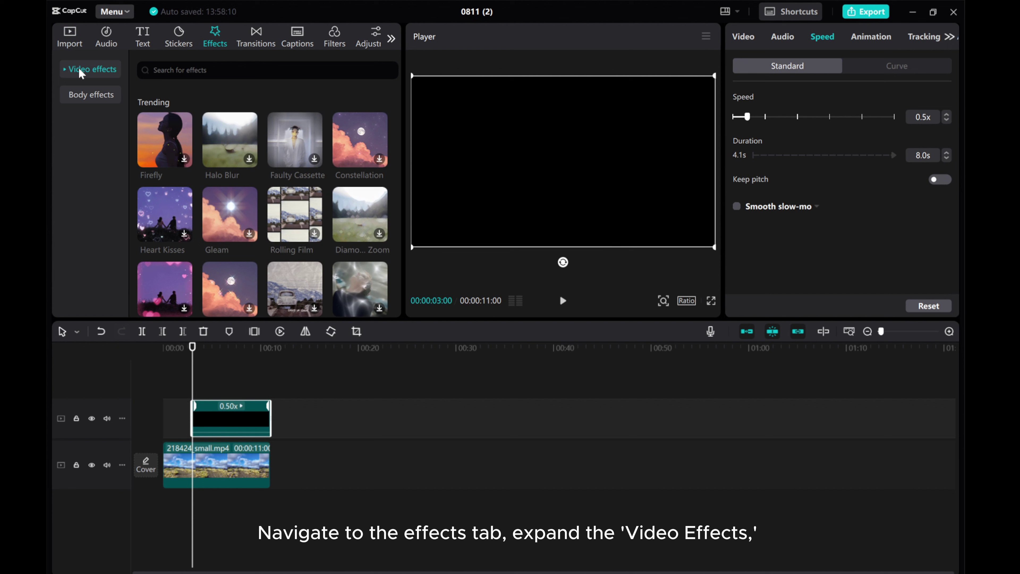
{"action": "left_click", "coordinate": [82, 71]}
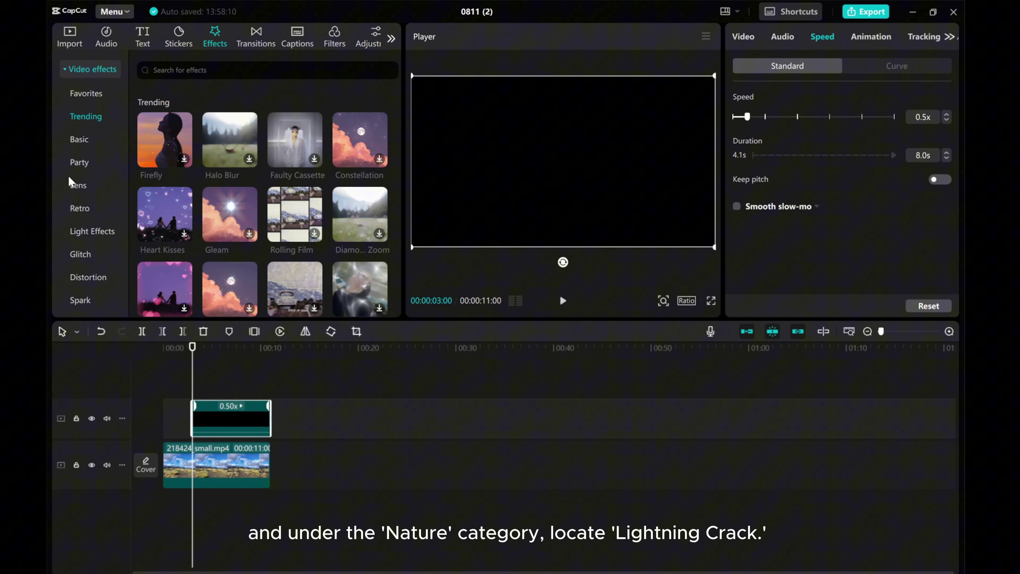
{"action": "scroll", "coordinate": [75, 253], "scroll_direction": "down", "scroll_amount": 2}
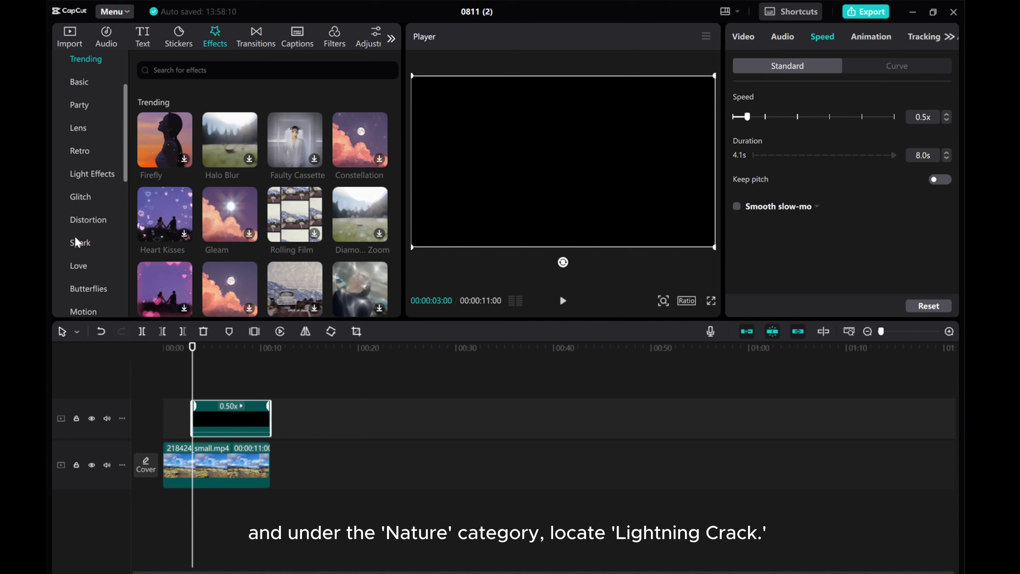
{"action": "scroll", "coordinate": [78, 257], "scroll_direction": "down", "scroll_amount": 2}
{"action": "scroll", "coordinate": [77, 247], "scroll_direction": "down", "scroll_amount": 1}
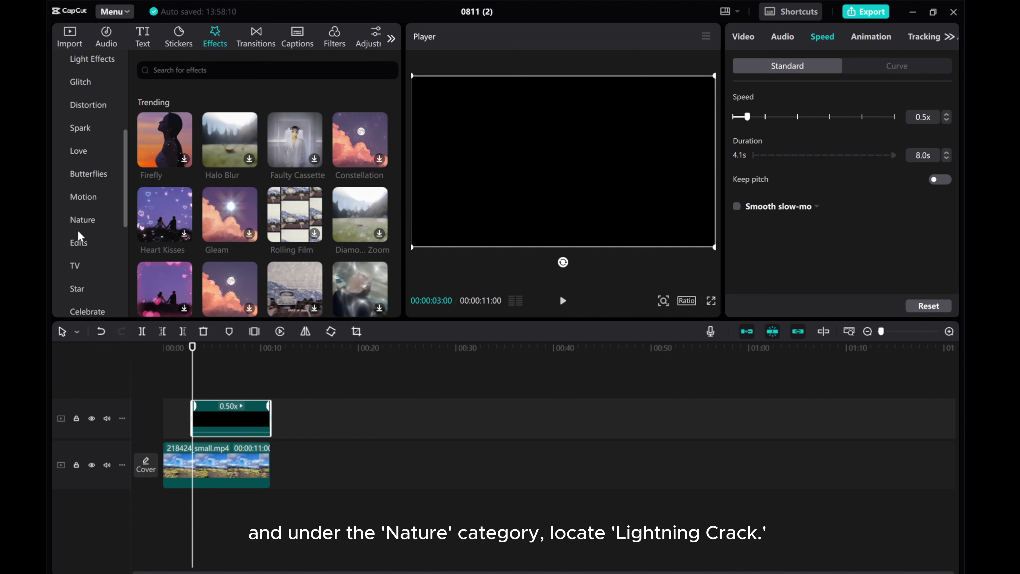
{"action": "left_click", "coordinate": [78, 220]}
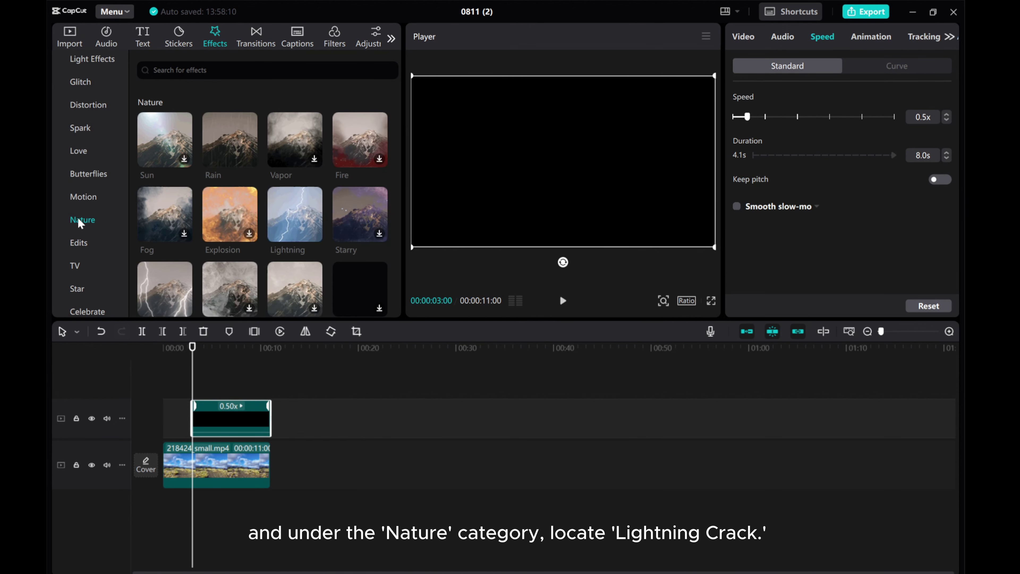
{"action": "scroll", "coordinate": [269, 216], "scroll_direction": "down", "scroll_amount": 2}
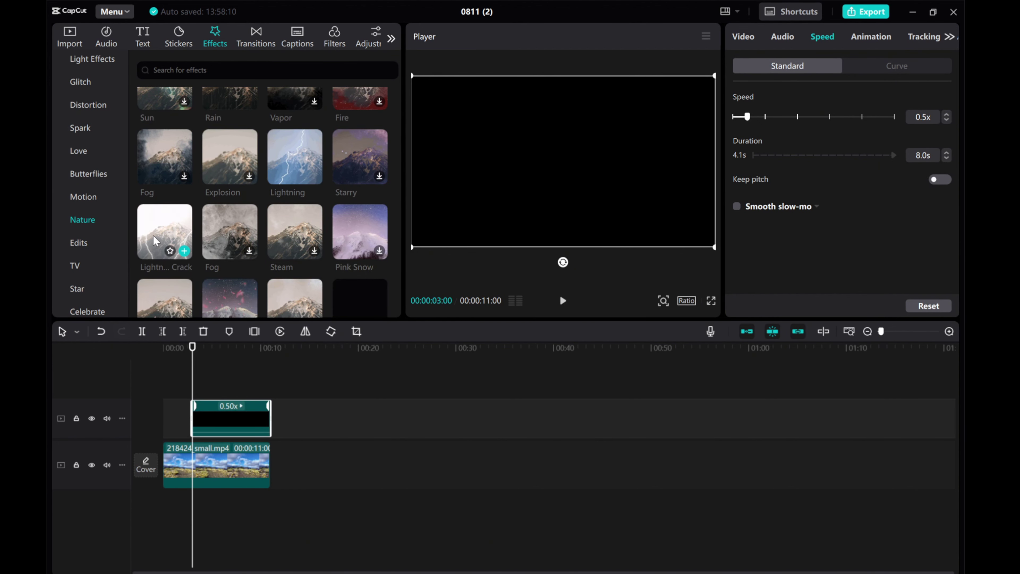
Drop Lightning Crack onto the black clip, preview it, and select the lightning clip
{"action": "left_click_drag", "start_coordinate": [153, 224], "coordinate": [219, 421]}
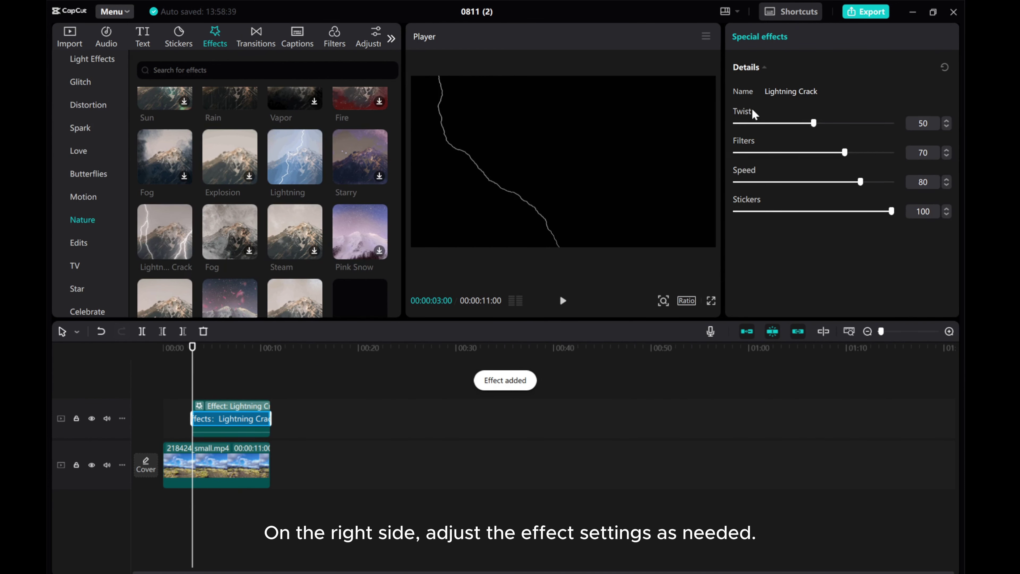
{"action": "left_click", "coordinate": [563, 301]}
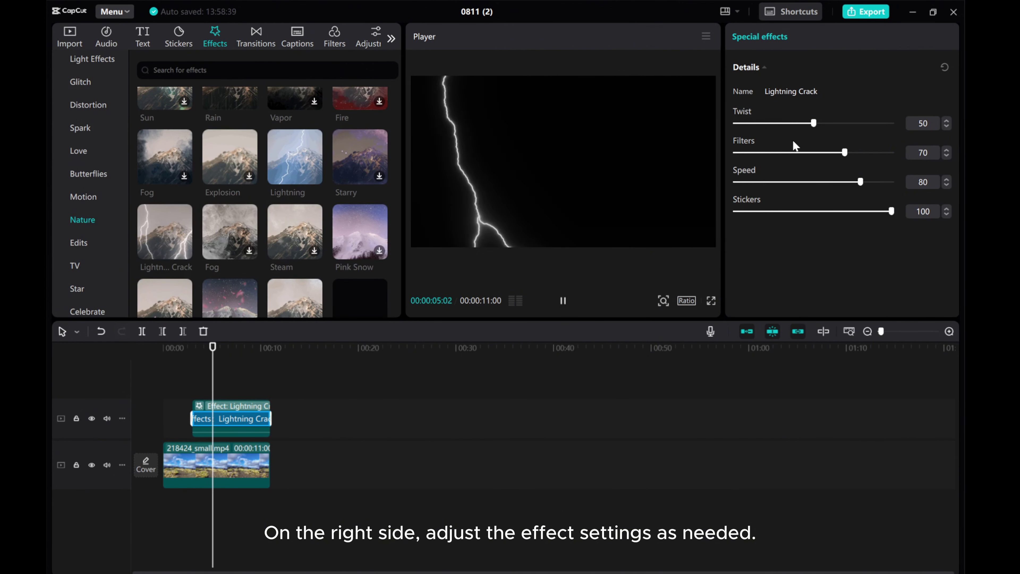
{"action": "left_click", "coordinate": [562, 300]}
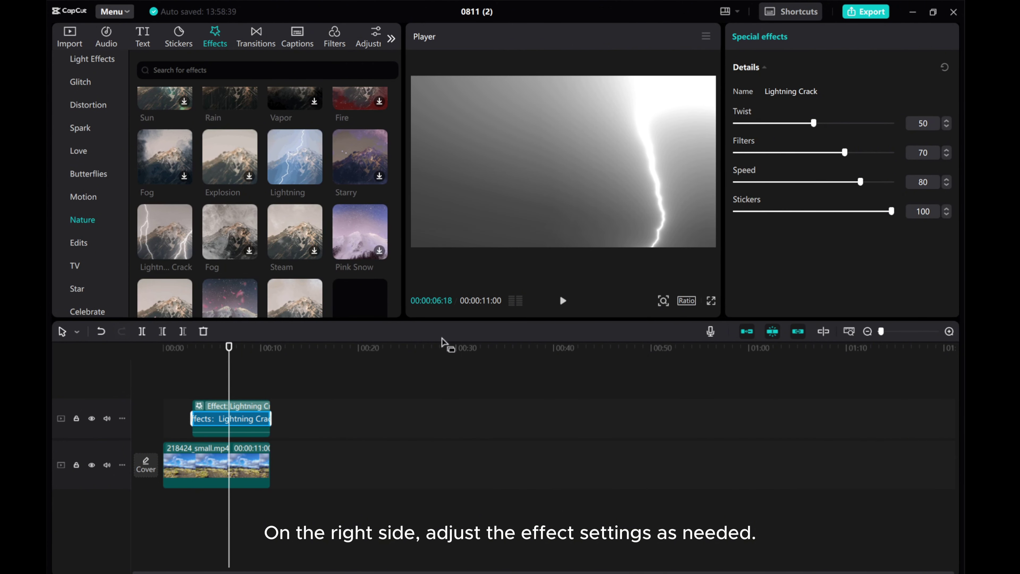
{"action": "left_click_drag", "start_coordinate": [228, 383], "coordinate": [204, 385]}
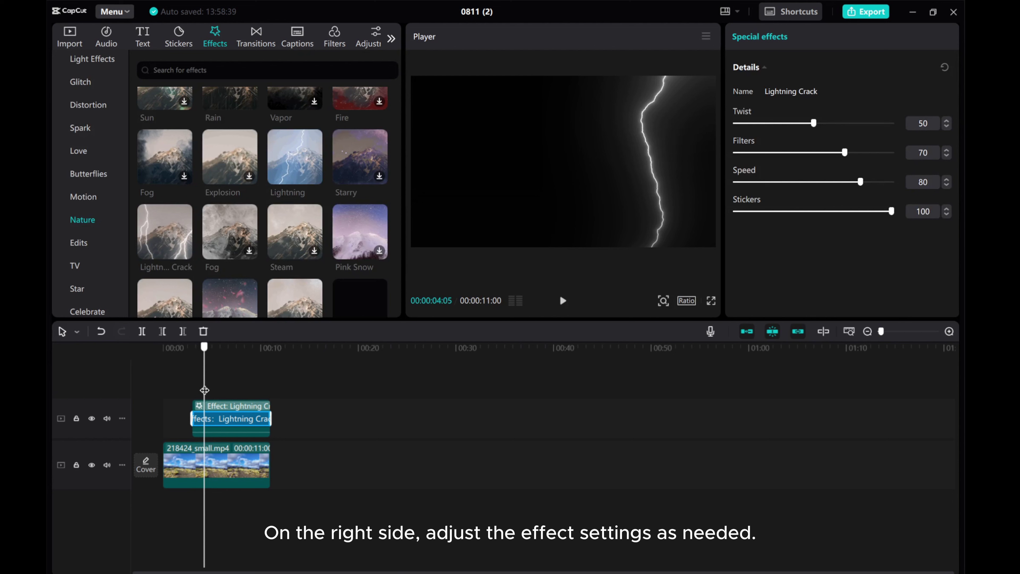
{"action": "left_click", "coordinate": [233, 407]}
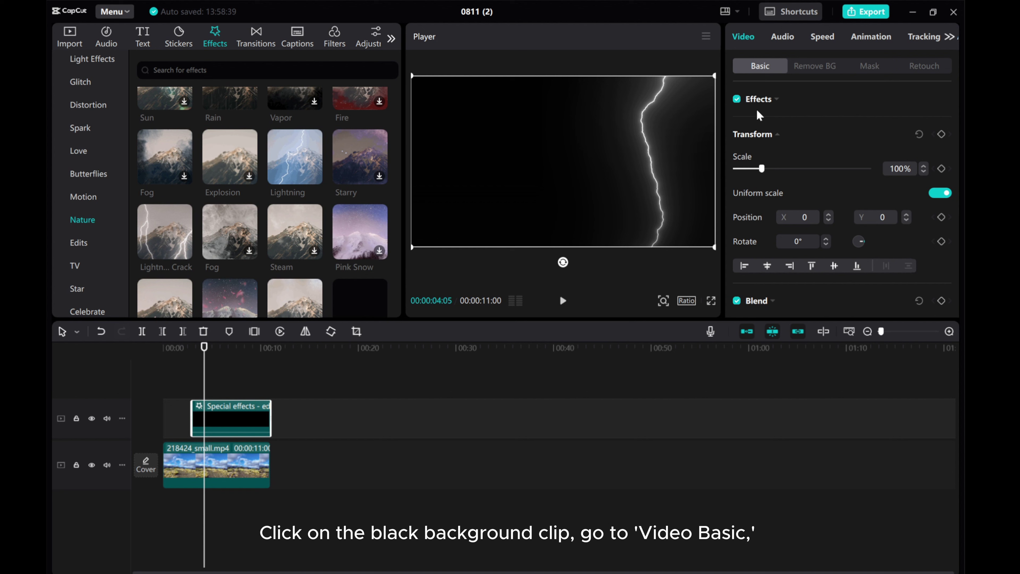
Switch the lightning clip's blend mode to Screen and play back to check it
{"action": "scroll", "coordinate": [791, 204], "scroll_direction": "down", "scroll_amount": 3}
{"action": "left_click", "coordinate": [757, 202]}
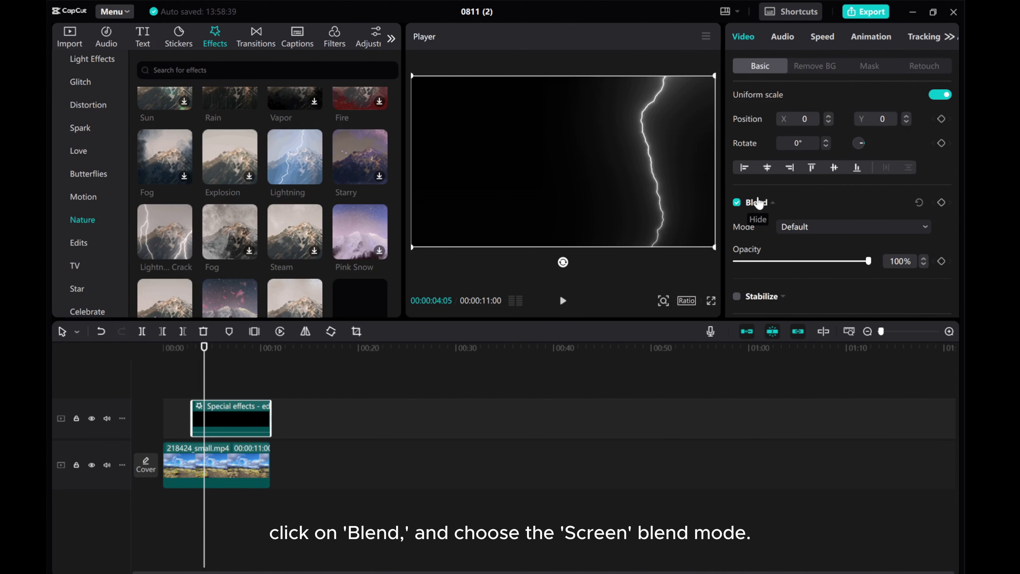
{"action": "left_click", "coordinate": [804, 227]}
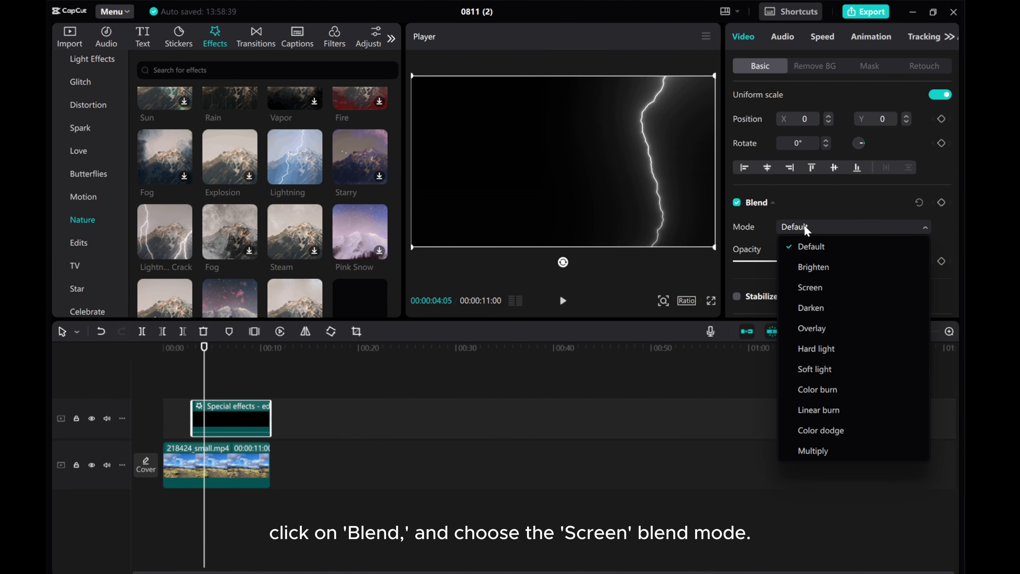
{"action": "left_click", "coordinate": [811, 287]}
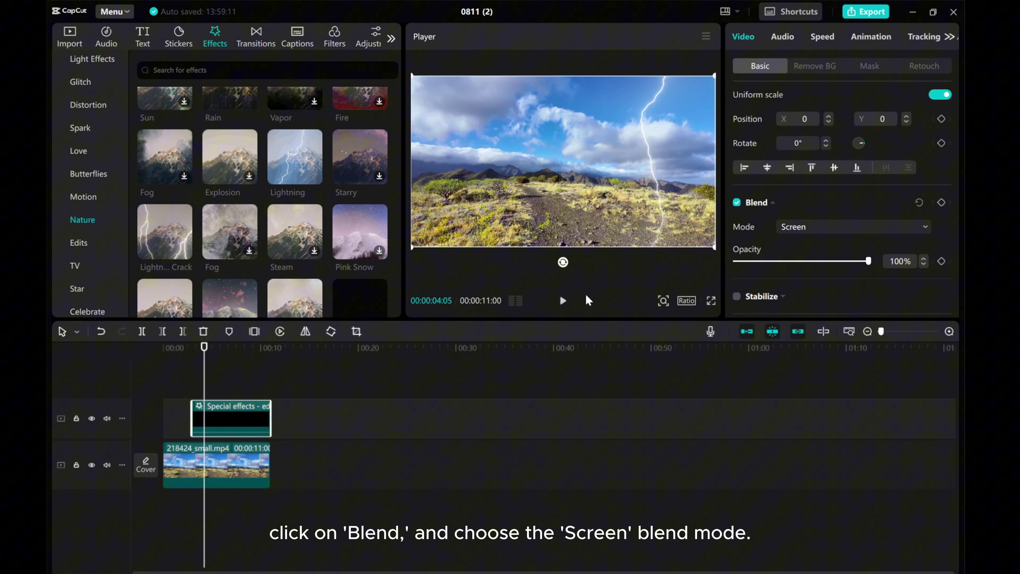
{"action": "left_click", "coordinate": [563, 302]}
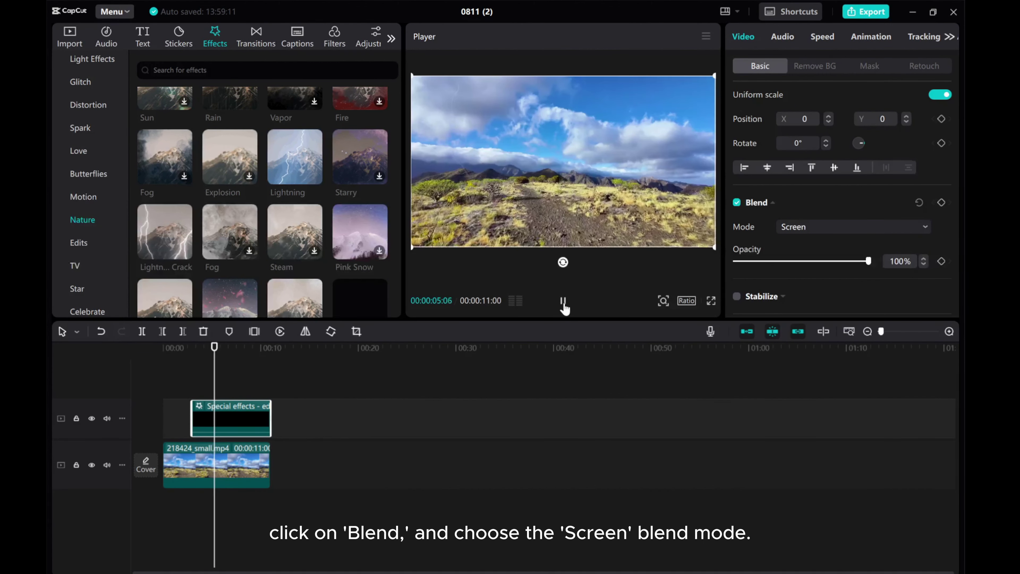
{"action": "left_click", "coordinate": [563, 302]}
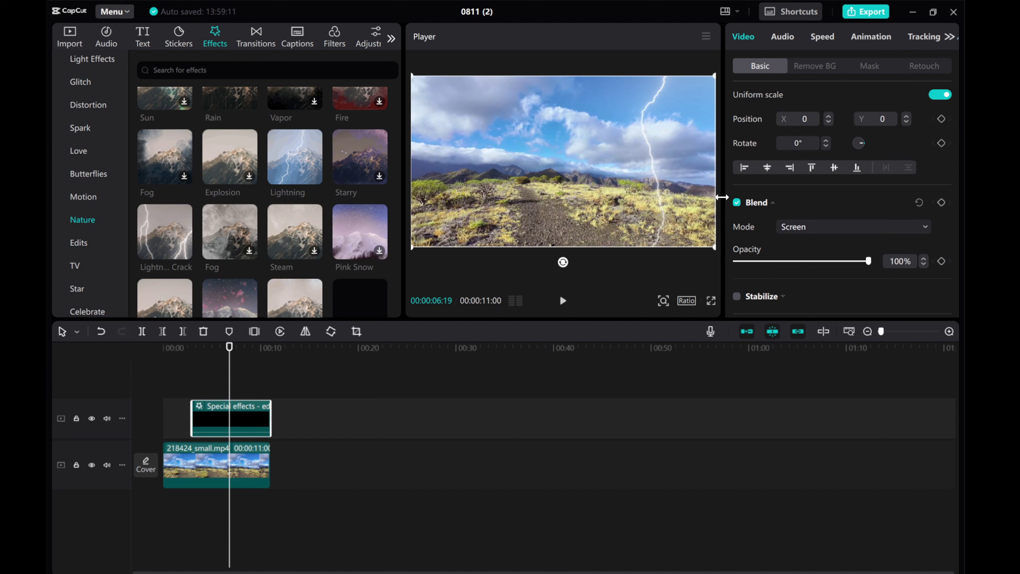
Unlock uniform scale, set the overlay's height to 65%, and raise it into the sky (Y 378)
{"action": "scroll", "coordinate": [797, 178], "scroll_direction": "up", "scroll_amount": 3}
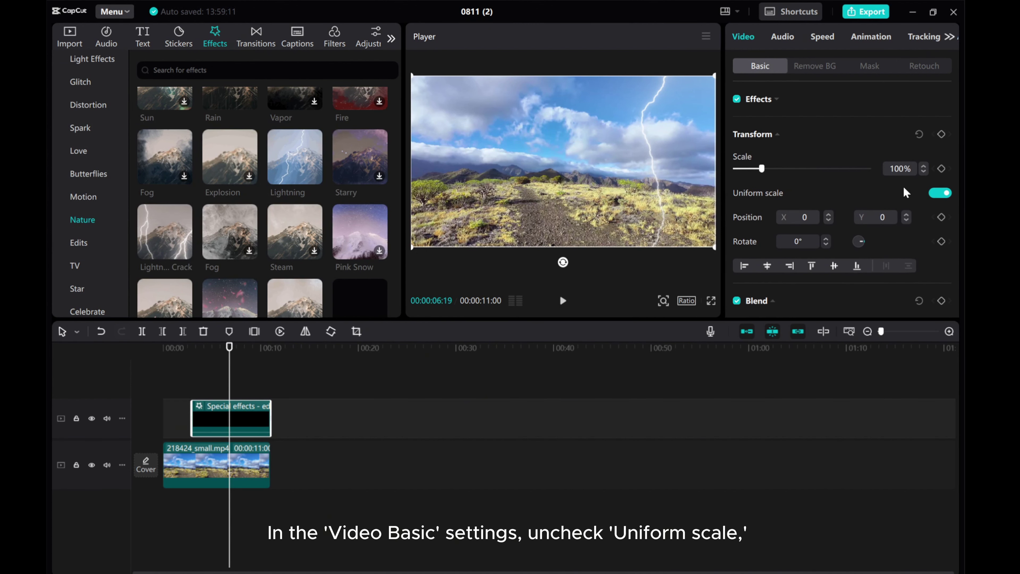
{"action": "left_click", "coordinate": [936, 194]}
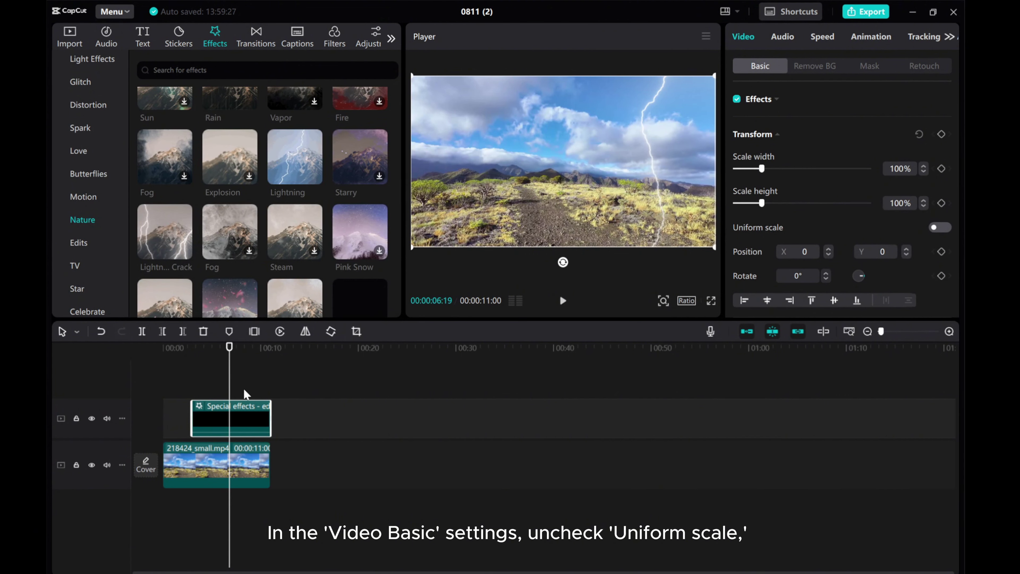
{"action": "left_click_drag", "start_coordinate": [229, 396], "coordinate": [225, 395]}
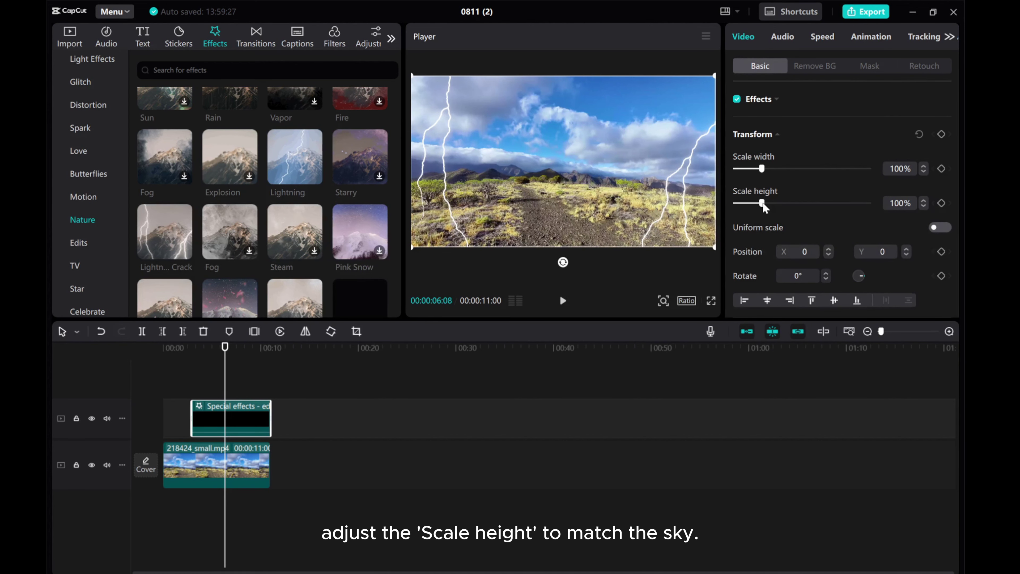
{"action": "left_click_drag", "start_coordinate": [761, 203], "coordinate": [753, 204]}
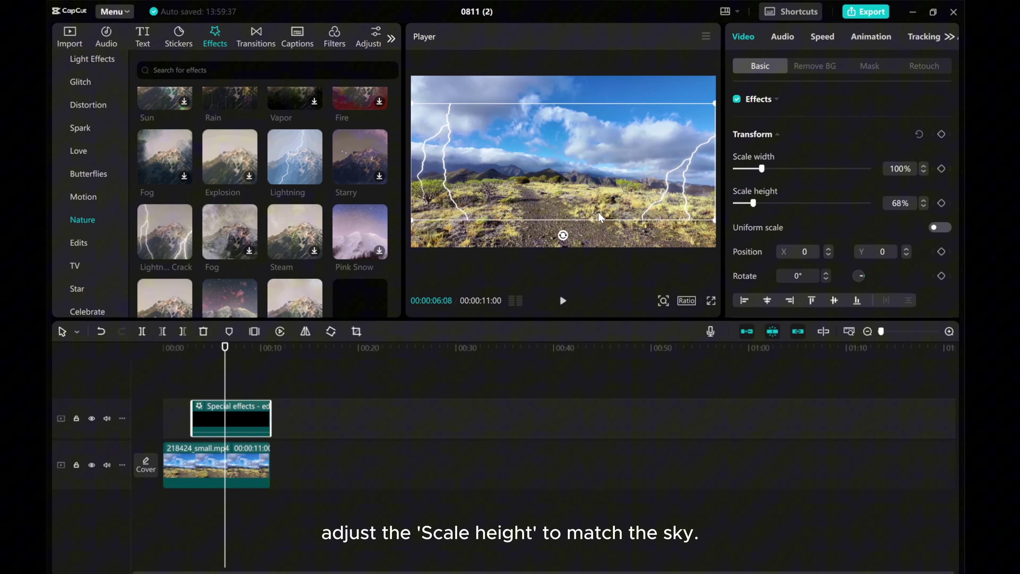
{"action": "left_click_drag", "start_coordinate": [598, 213], "coordinate": [597, 186]}
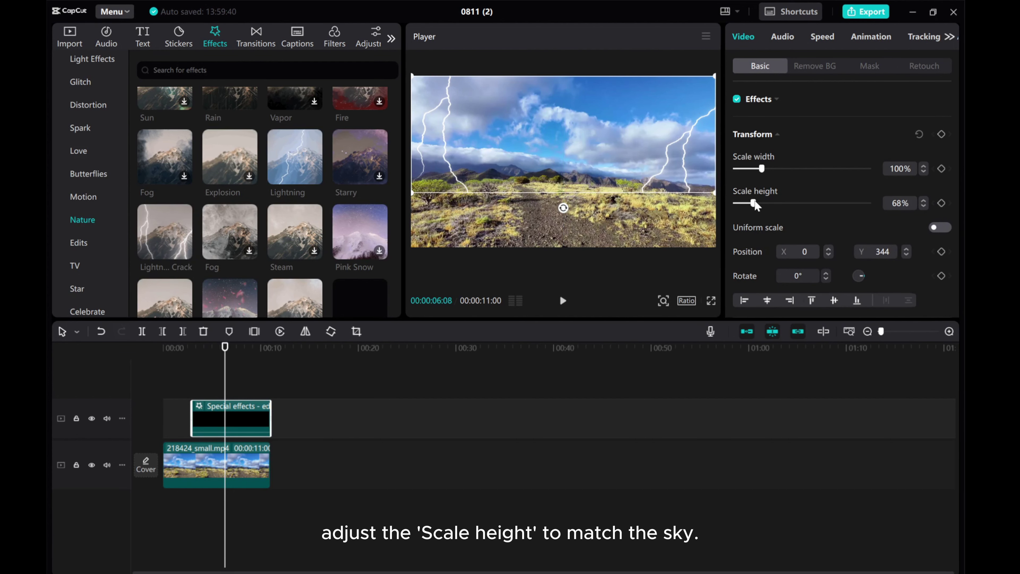
{"action": "left_click_drag", "start_coordinate": [754, 203], "coordinate": [754, 203]}
{"action": "left_click_drag", "start_coordinate": [627, 167], "coordinate": [627, 166]}
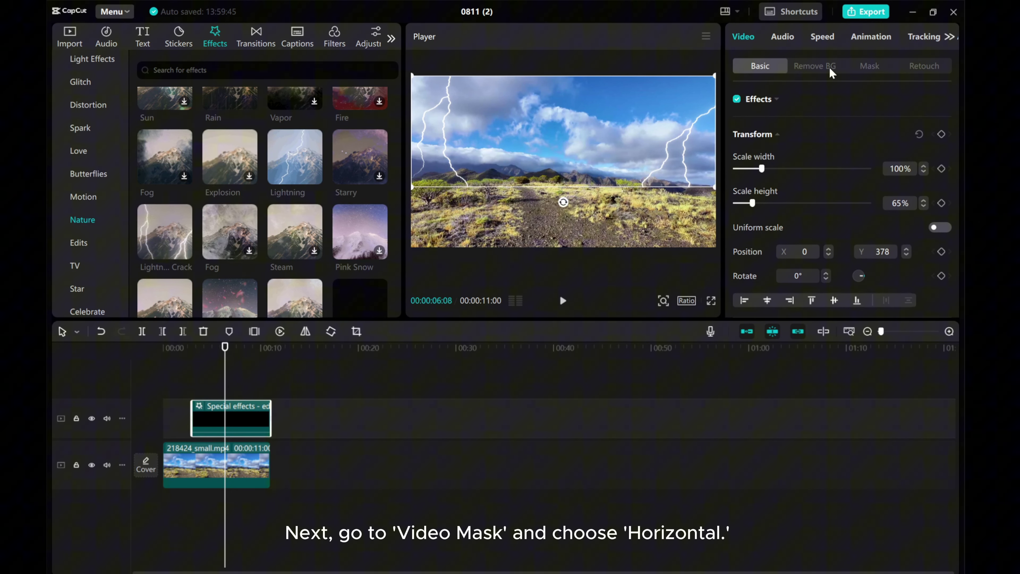
Add a Horizontal mask to the lightning overlay at Y -324, rotated 7°, feathered 24
{"action": "left_click", "coordinate": [866, 64]}
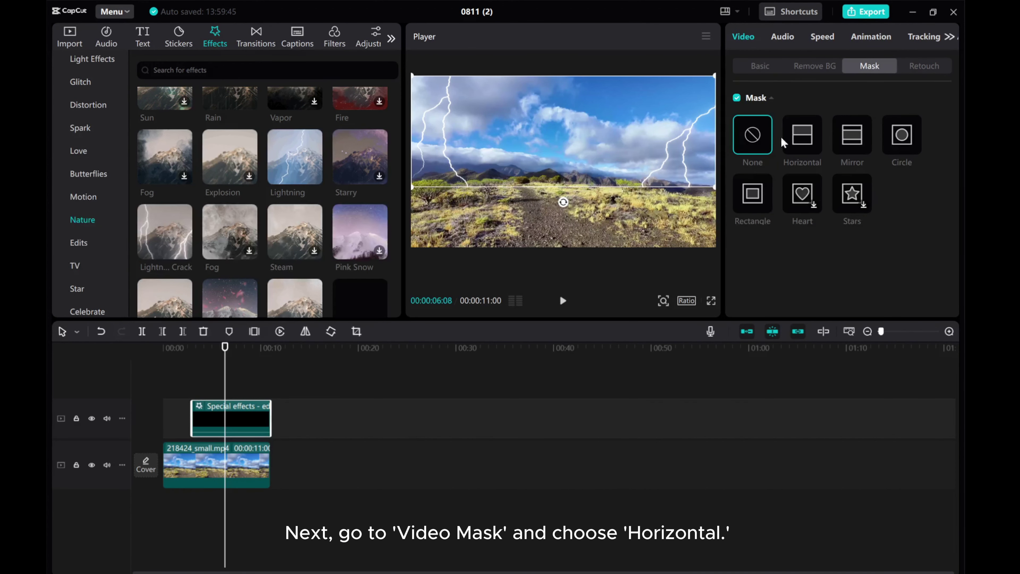
{"action": "left_click", "coordinate": [806, 138]}
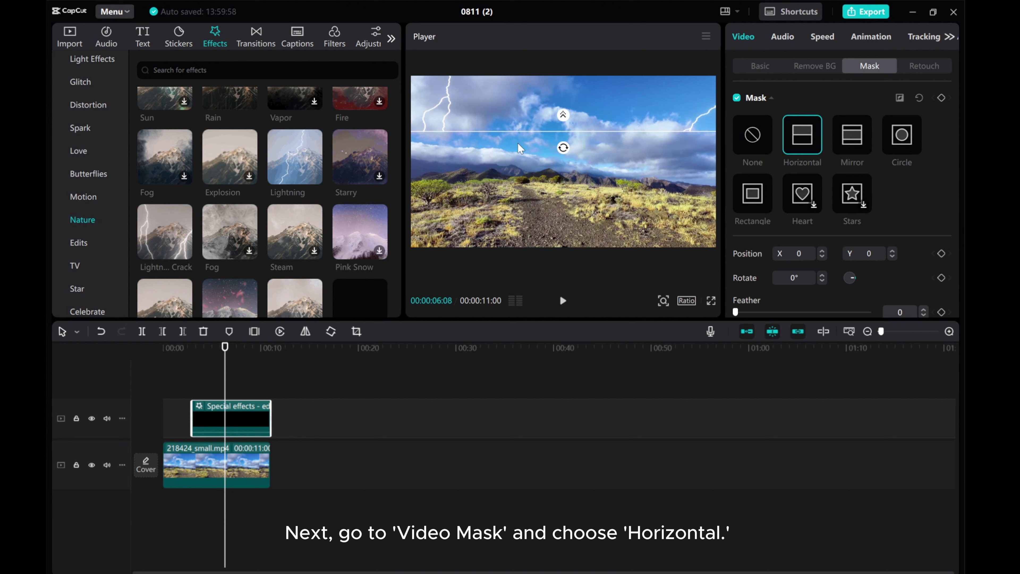
{"action": "left_click_drag", "start_coordinate": [578, 132], "coordinate": [562, 189]}
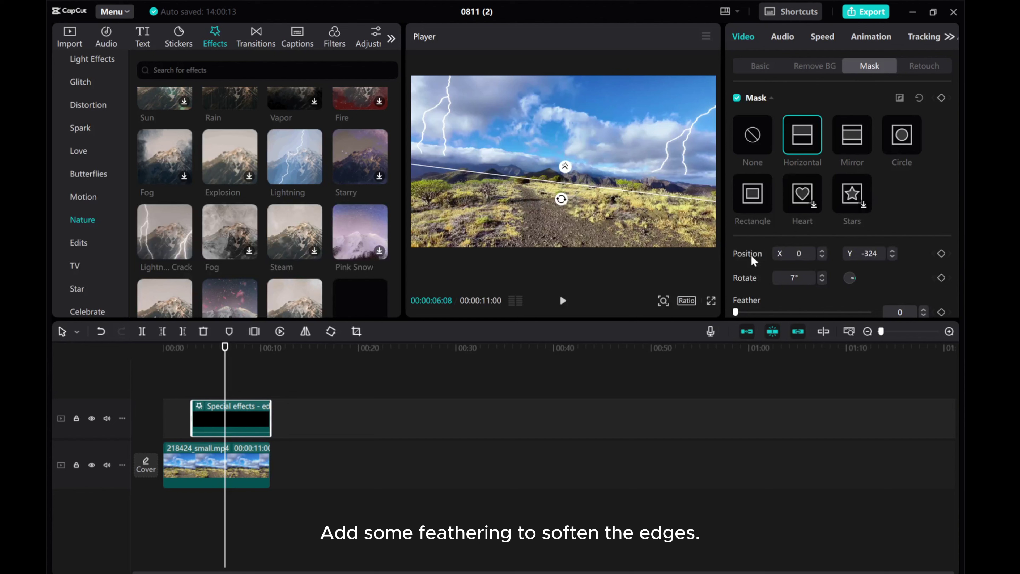
{"action": "scroll", "coordinate": [767, 272], "scroll_direction": "down", "scroll_amount": 1}
{"action": "left_click_drag", "start_coordinate": [736, 297], "coordinate": [768, 296]}
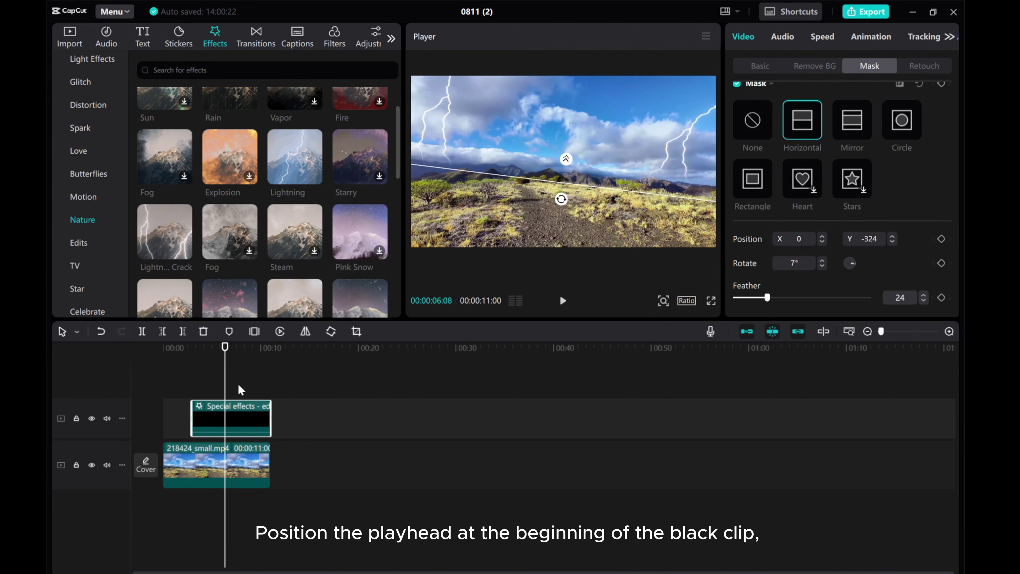
Zoom the timeline, select the landscape clip, and add an opacity keyframe at 00:00:03:00
{"action": "left_click_drag", "start_coordinate": [225, 391], "coordinate": [192, 393]}
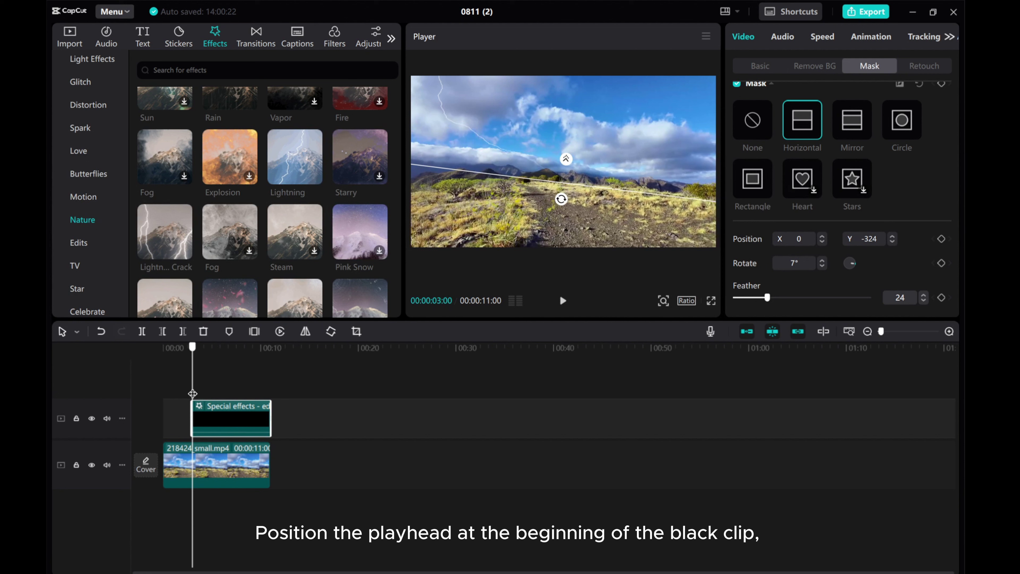
{"action": "left_click", "coordinate": [949, 331]}
{"action": "left_click", "coordinate": [247, 469]}
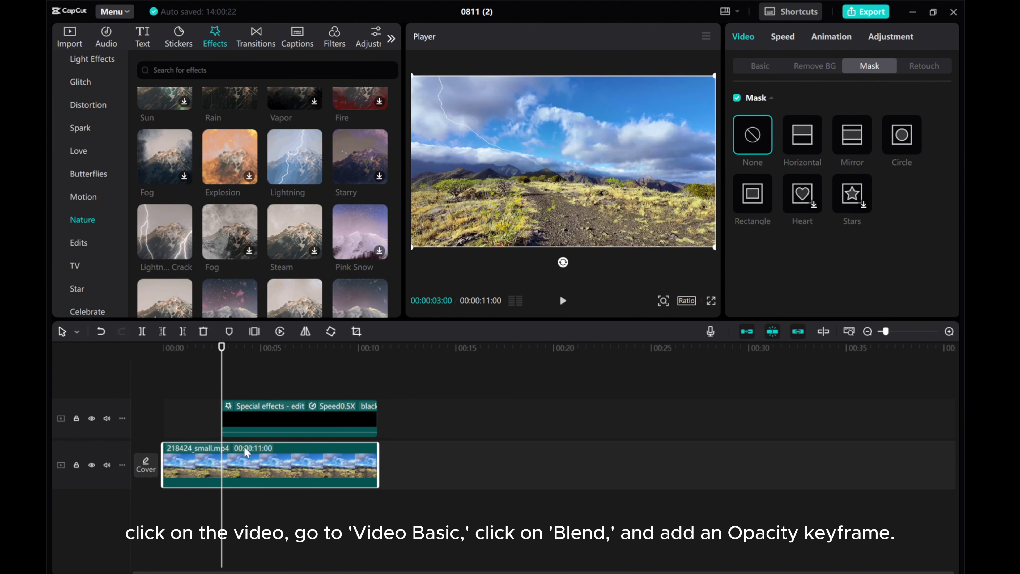
{"action": "left_click", "coordinate": [755, 66]}
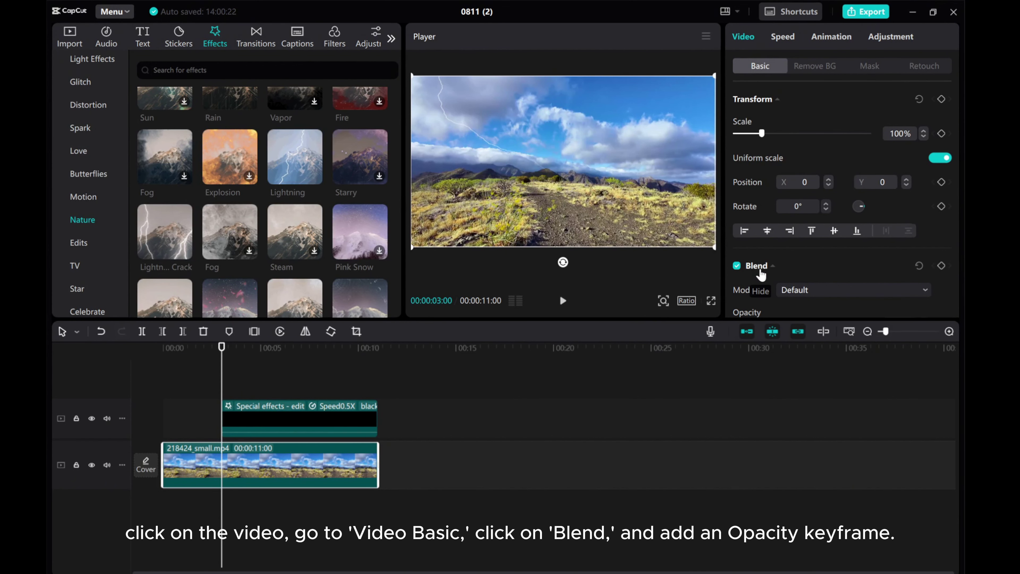
{"action": "scroll", "coordinate": [765, 287], "scroll_direction": "down", "scroll_amount": 2}
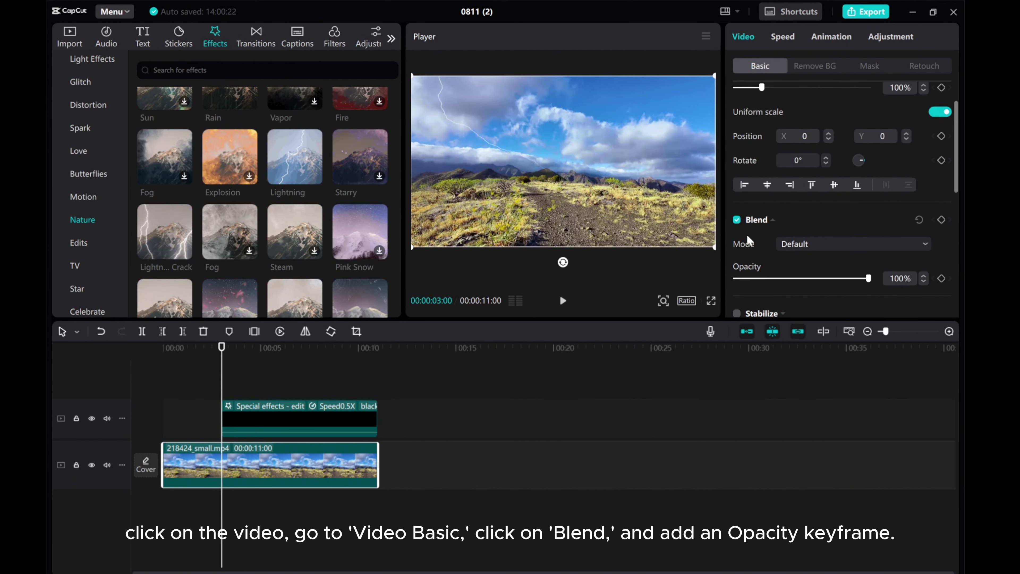
{"action": "left_click", "coordinate": [940, 279]}
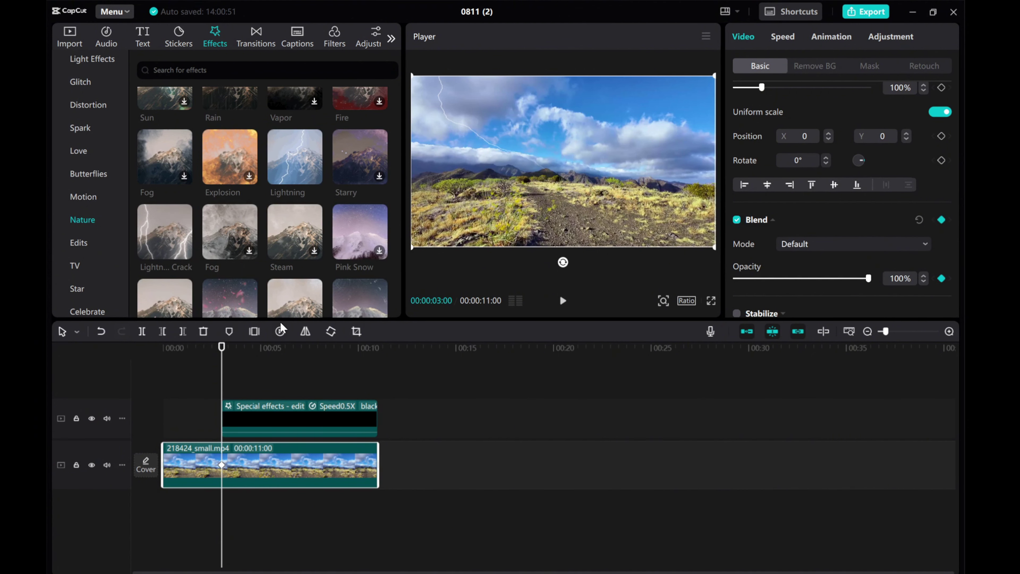
Set the landscape's opacity to 30% at about 00:00:06:05 and preview the fade
{"action": "left_click_drag", "start_coordinate": [223, 391], "coordinate": [284, 396]}
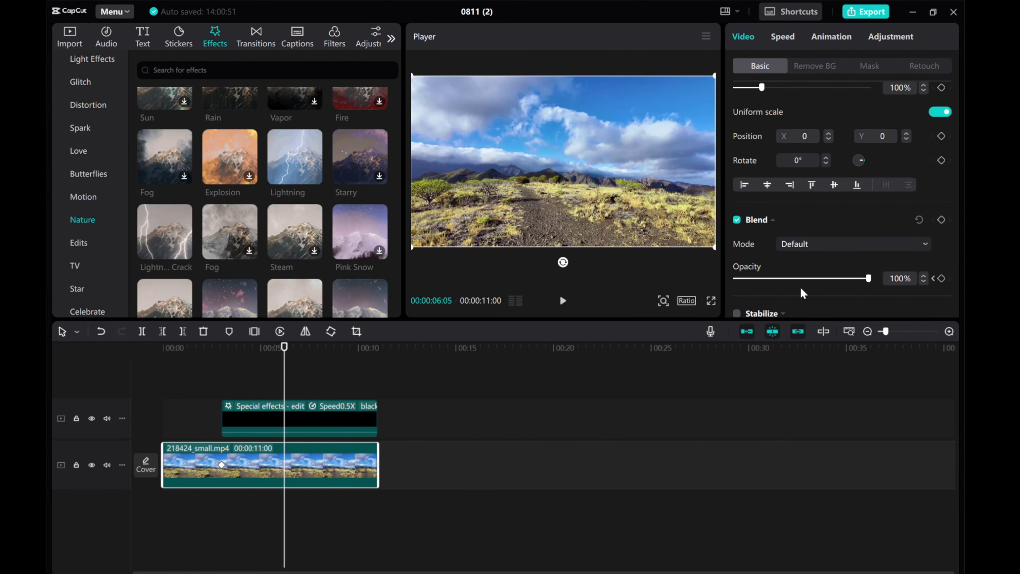
{"action": "left_click_drag", "start_coordinate": [868, 279], "coordinate": [773, 279]}
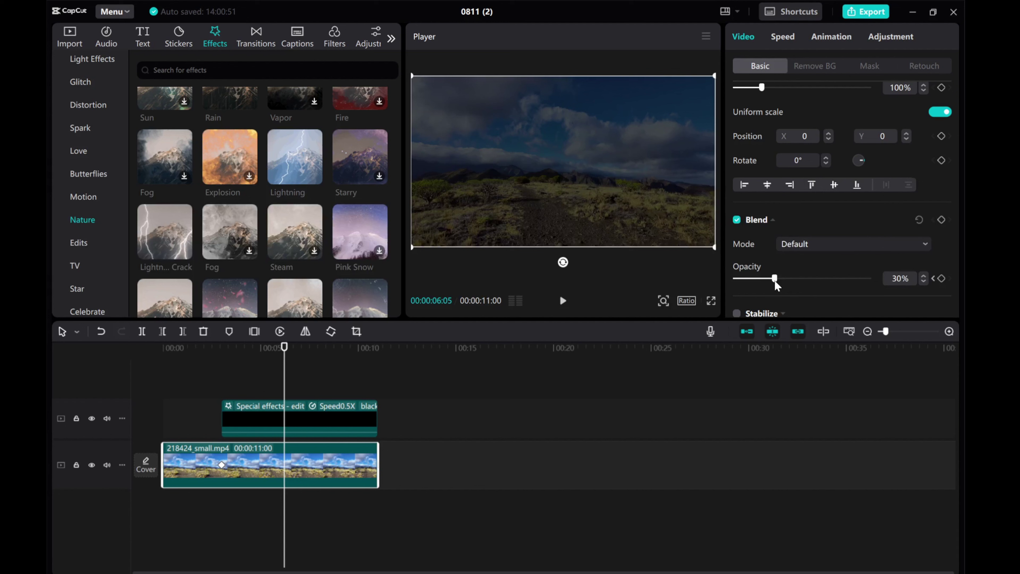
{"action": "key", "text": "space"}
{"action": "left_click", "coordinate": [254, 388]}
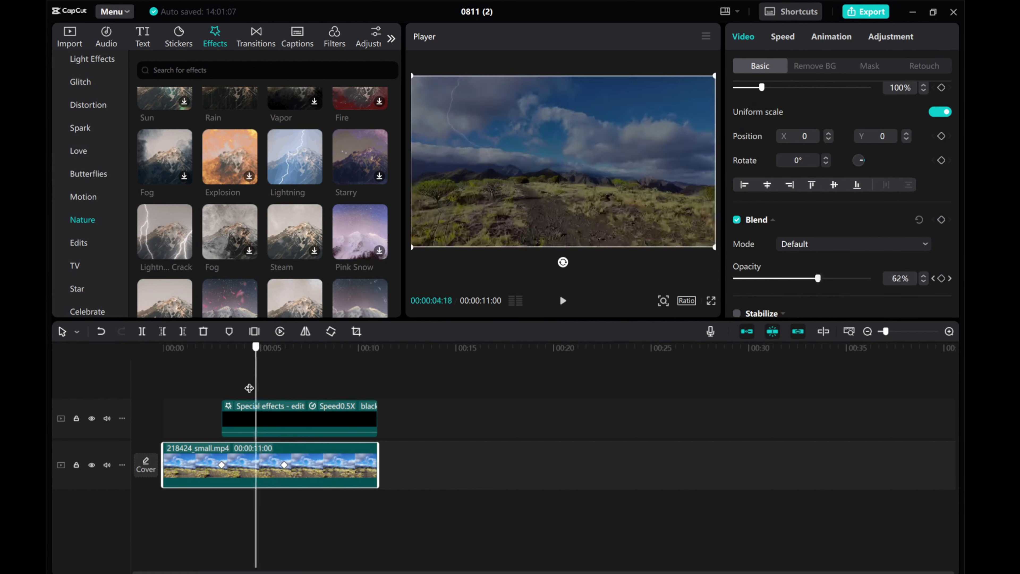
{"action": "left_click", "coordinate": [224, 391]}
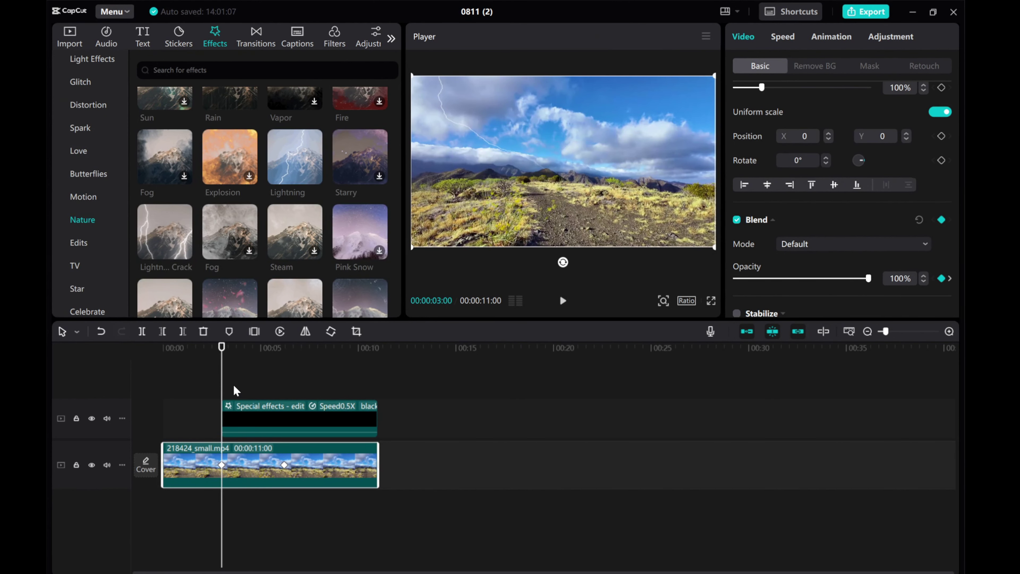
{"action": "left_click", "coordinate": [562, 300]}
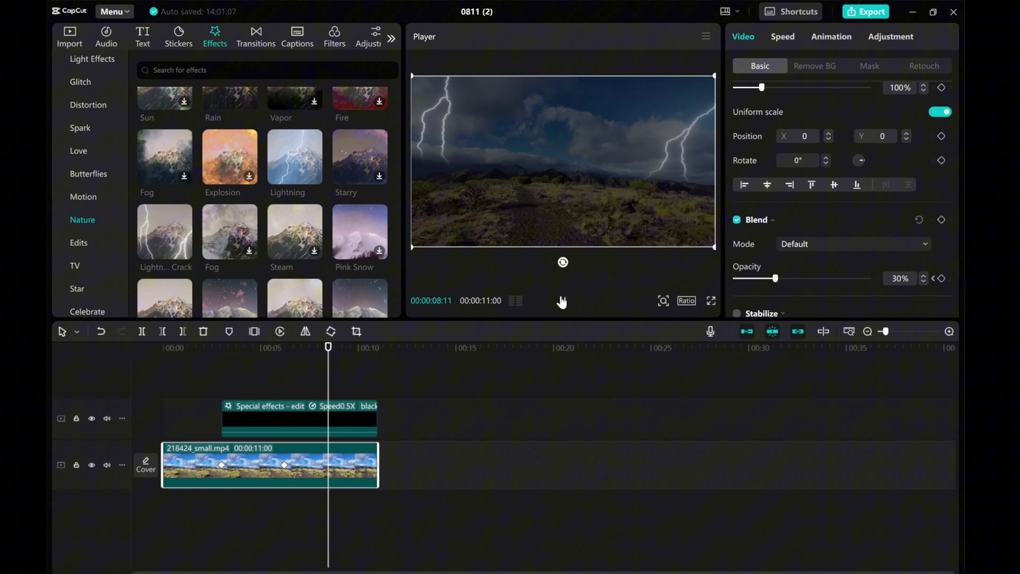
{"action": "left_click", "coordinate": [562, 301]}
With the playhead at 3 seconds, search Audio sound effects for 'Thunder'
{"action": "left_click_drag", "start_coordinate": [347, 383], "coordinate": [222, 402]}
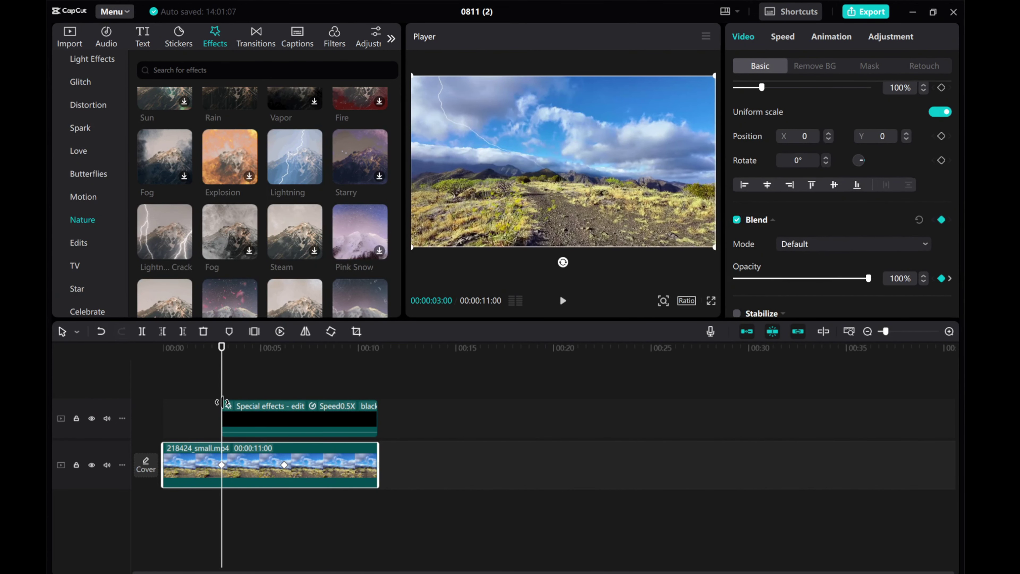
{"action": "left_click", "coordinate": [102, 40]}
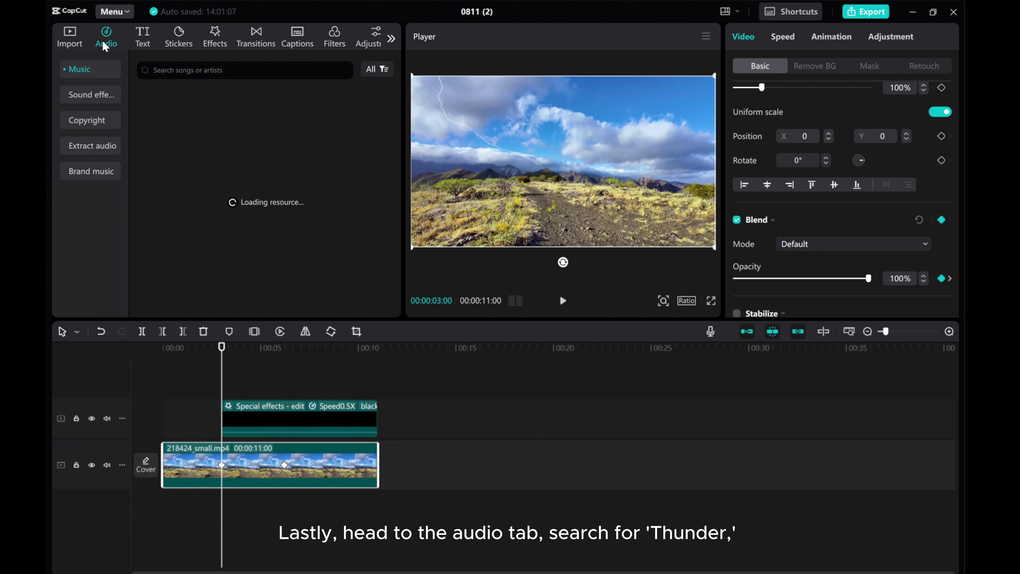
{"action": "left_click", "coordinate": [89, 94]}
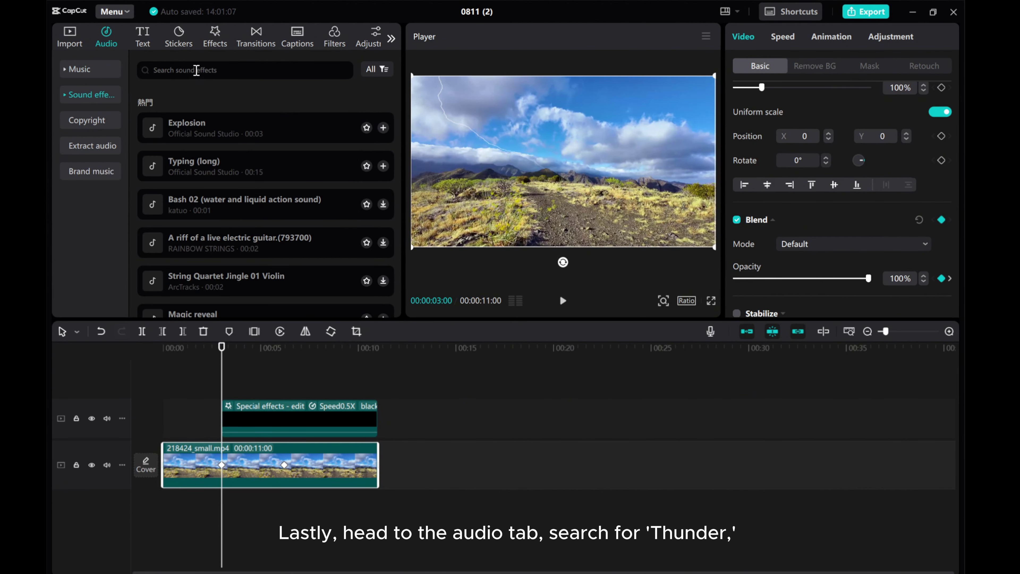
{"action": "left_click", "coordinate": [195, 69]}
{"action": "type", "text": "Thunder"}
{"action": "key", "text": "Return"}
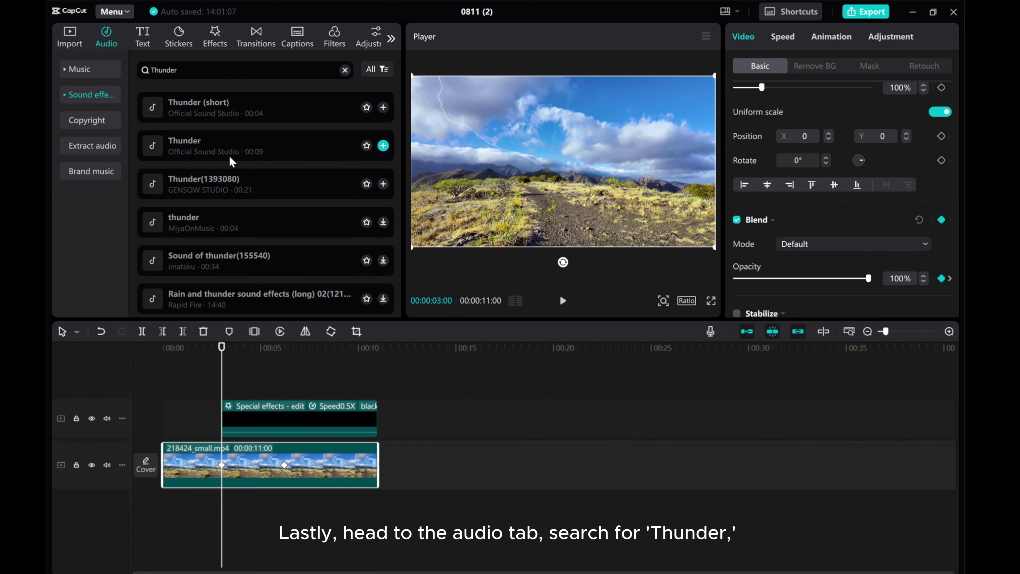
Preview the thunder sound results, returning to Thunder (short)
{"action": "left_click", "coordinate": [207, 143]}
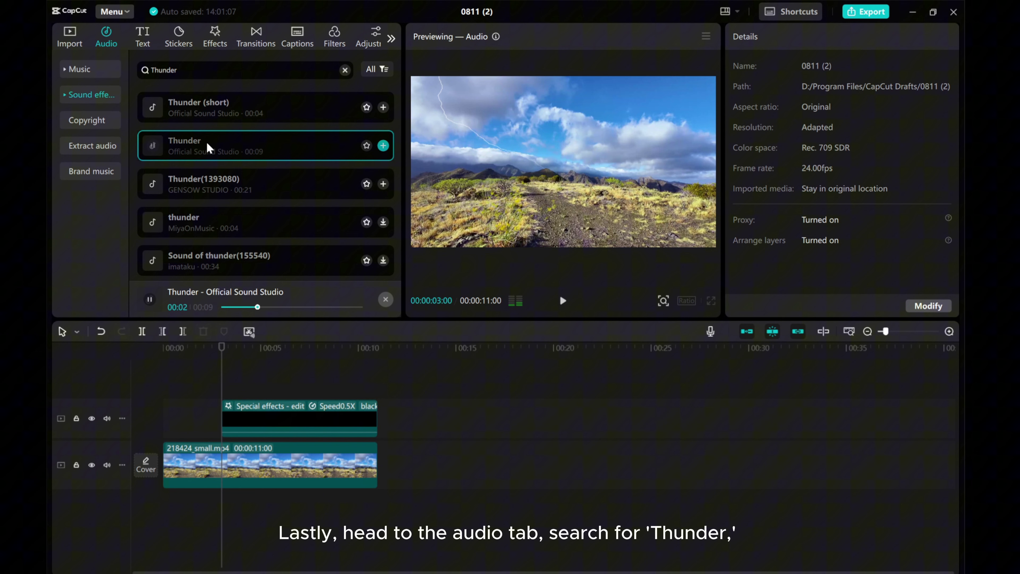
{"action": "left_click", "coordinate": [244, 108]}
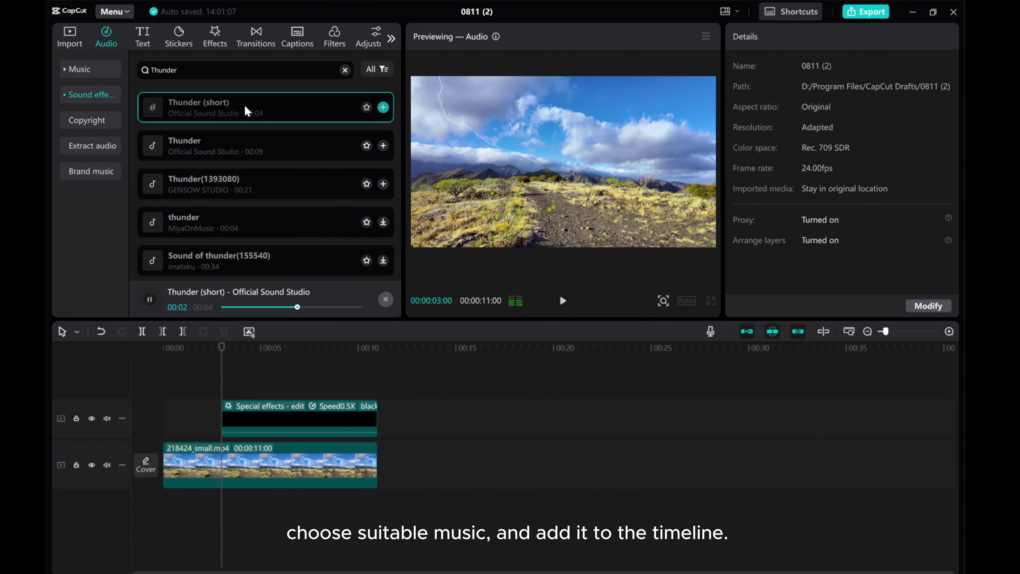
{"action": "left_click", "coordinate": [260, 187]}
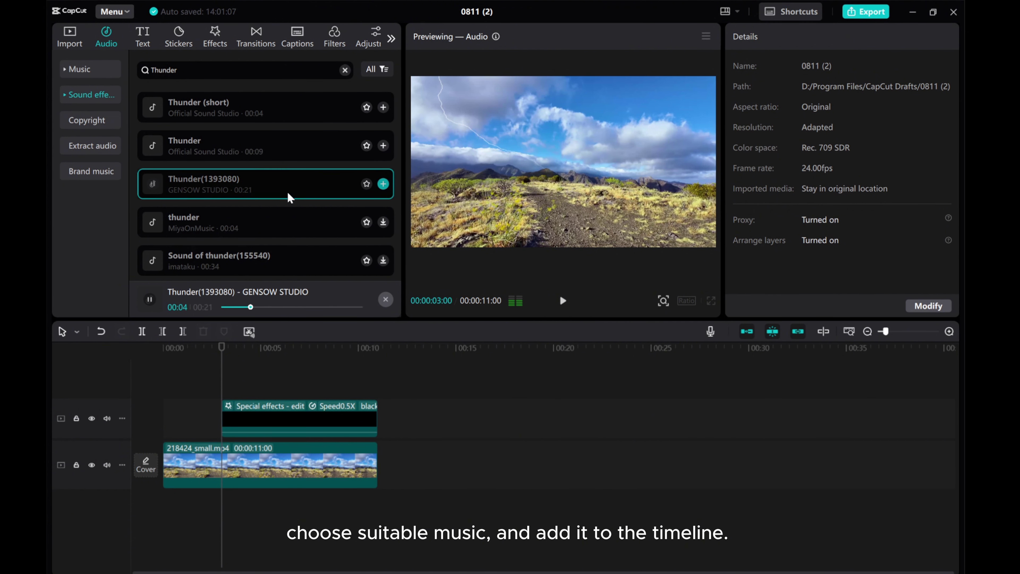
{"action": "scroll", "coordinate": [287, 196], "scroll_direction": "down", "scroll_amount": 1}
{"action": "left_click", "coordinate": [268, 206]}
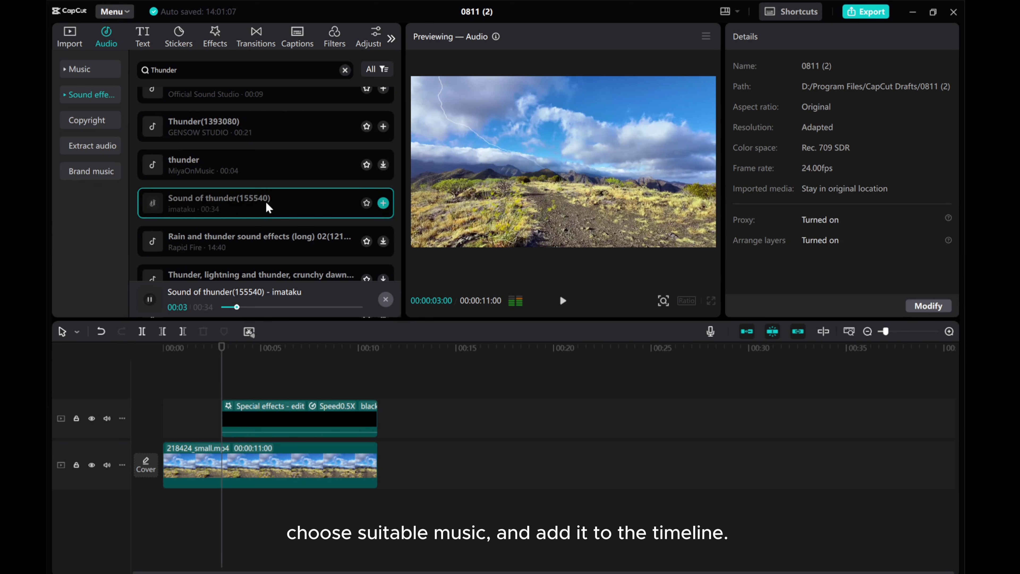
{"action": "scroll", "coordinate": [265, 211], "scroll_direction": "down", "scroll_amount": 1}
{"action": "left_click", "coordinate": [260, 218]}
{"action": "scroll", "coordinate": [281, 209], "scroll_direction": "down", "scroll_amount": 1}
{"action": "left_click", "coordinate": [280, 203]}
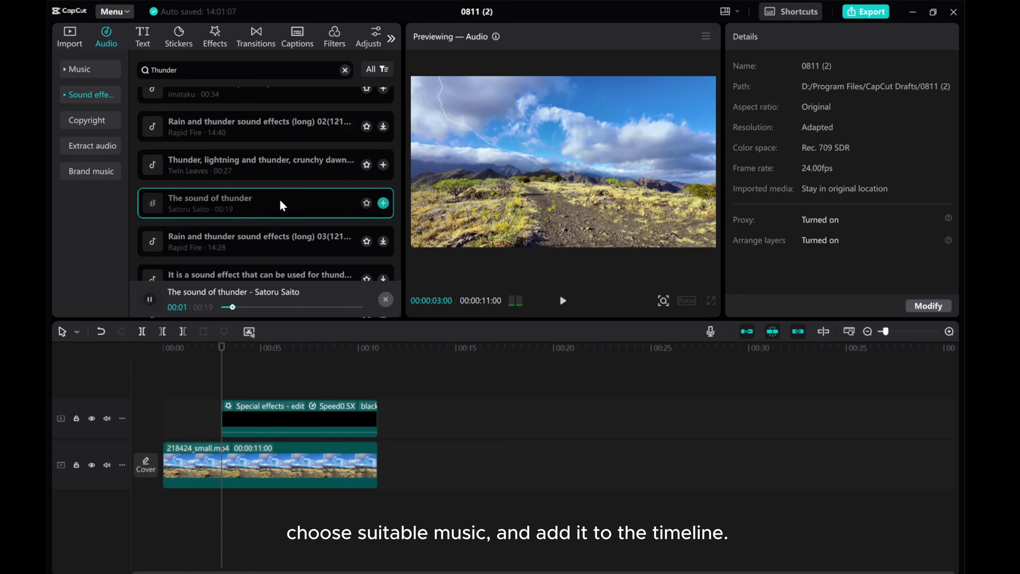
{"action": "scroll", "coordinate": [282, 201], "scroll_direction": "down", "scroll_amount": 1}
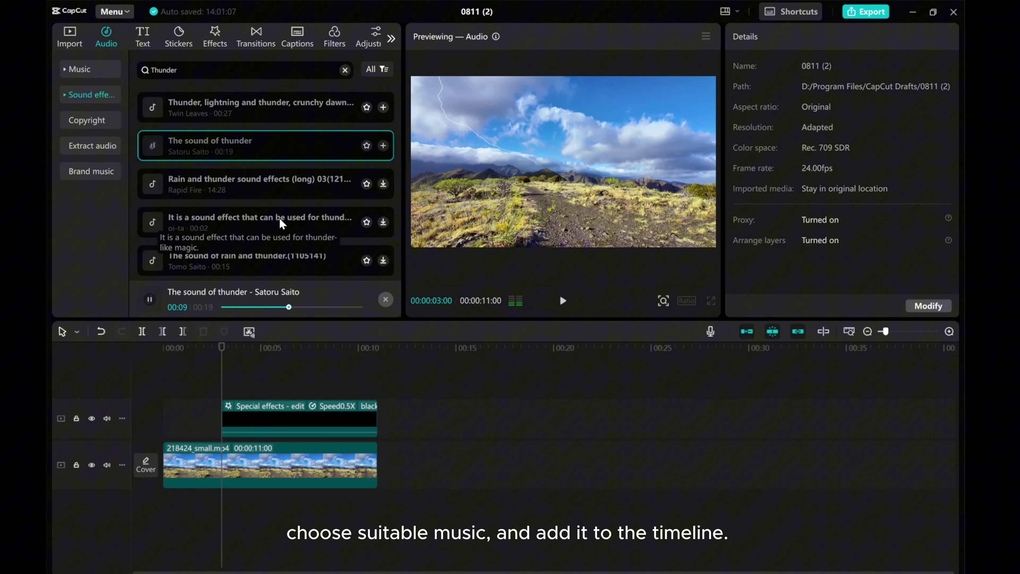
{"action": "left_click", "coordinate": [273, 257]}
{"action": "scroll", "coordinate": [257, 217], "scroll_direction": "down", "scroll_amount": 2}
{"action": "left_click", "coordinate": [239, 179]}
{"action": "scroll", "coordinate": [228, 121], "scroll_direction": "up", "scroll_amount": 5}
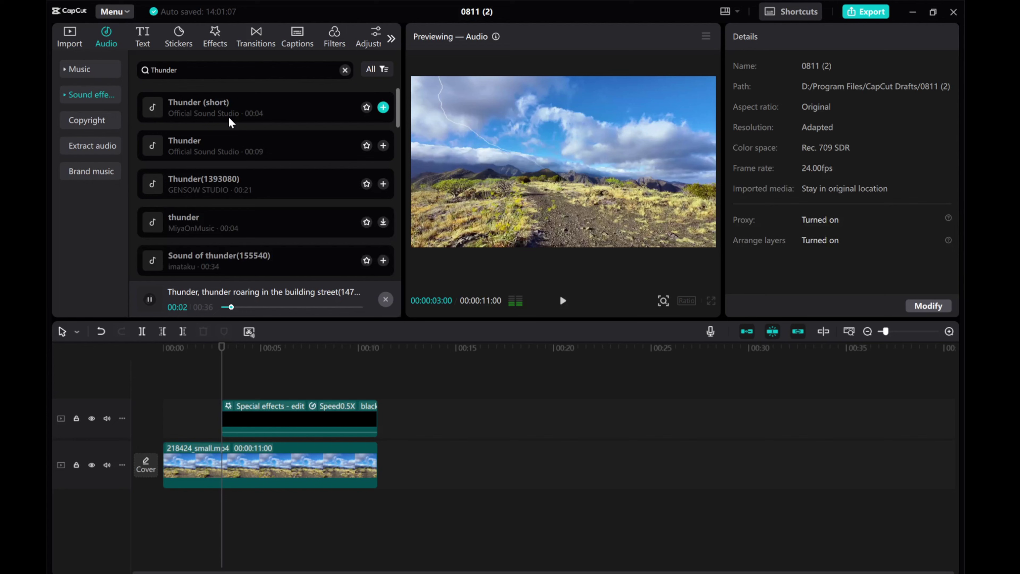
{"action": "left_click", "coordinate": [237, 115]}
Add Thunder (short) to the timeline at 3 seconds and play it back
{"action": "left_click", "coordinate": [383, 107]}
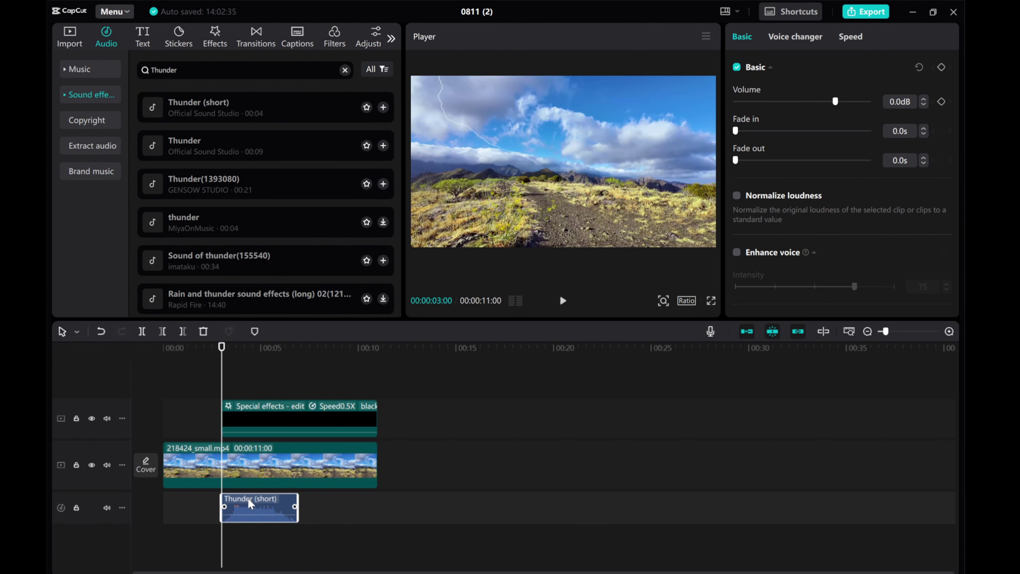
{"action": "left_click", "coordinate": [561, 301]}
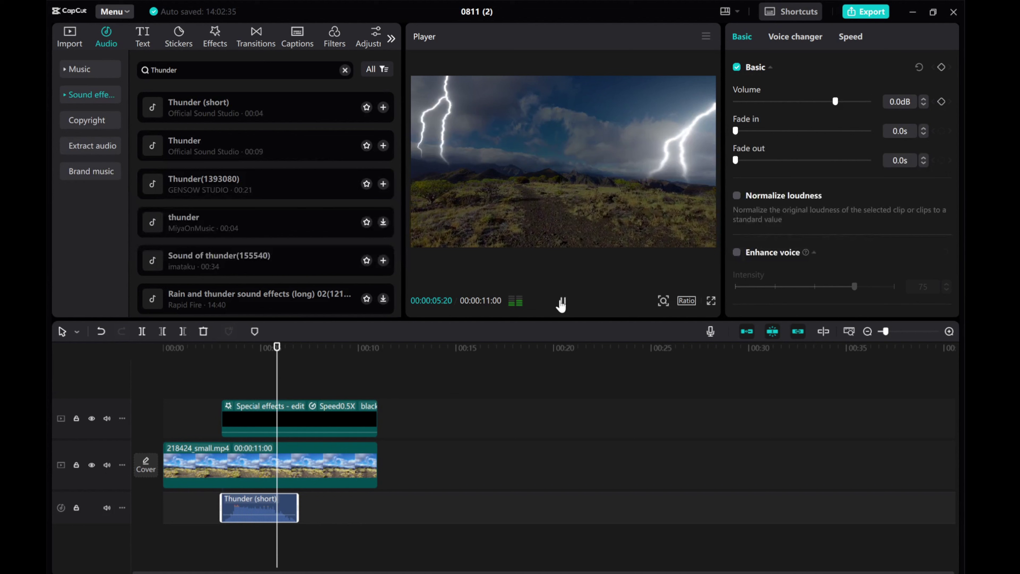
{"action": "left_click", "coordinate": [561, 302]}
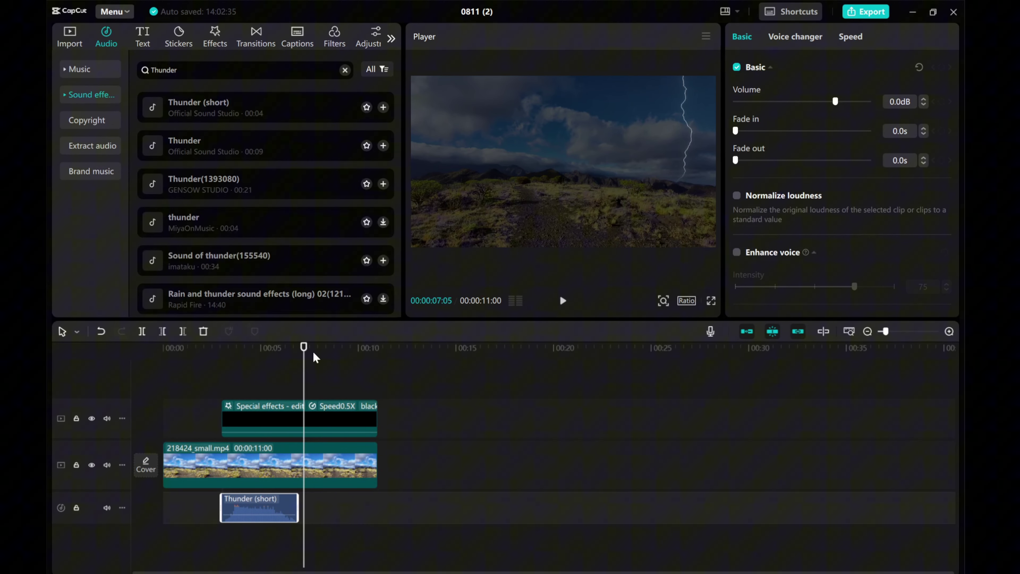
Copy and paste a second Thunder (short) clip at about 00:00:06:21, then play the result
{"action": "left_click", "coordinate": [297, 367]}
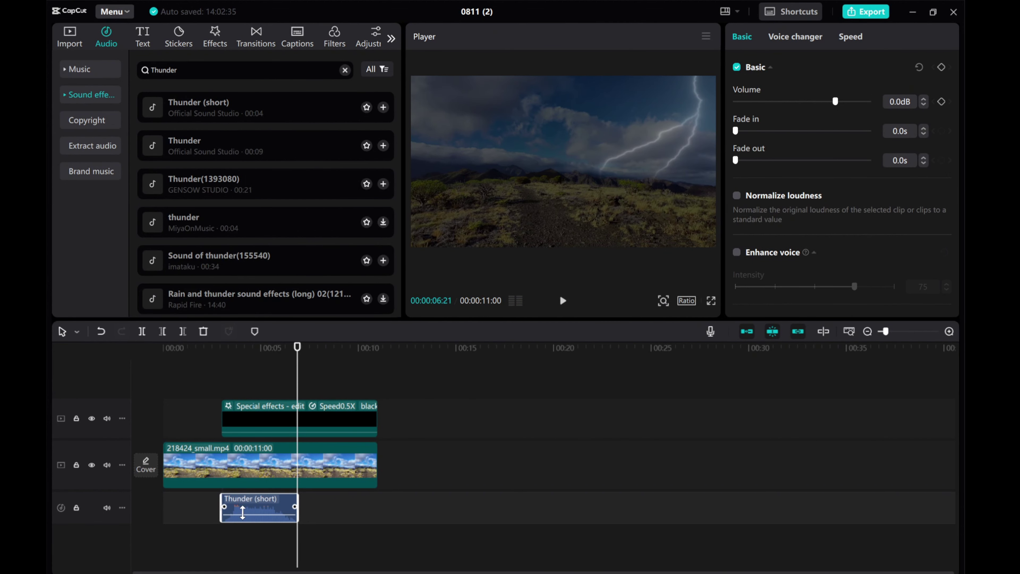
{"action": "key", "text": "ctrl+c"}
{"action": "key", "text": "ctrl+v"}
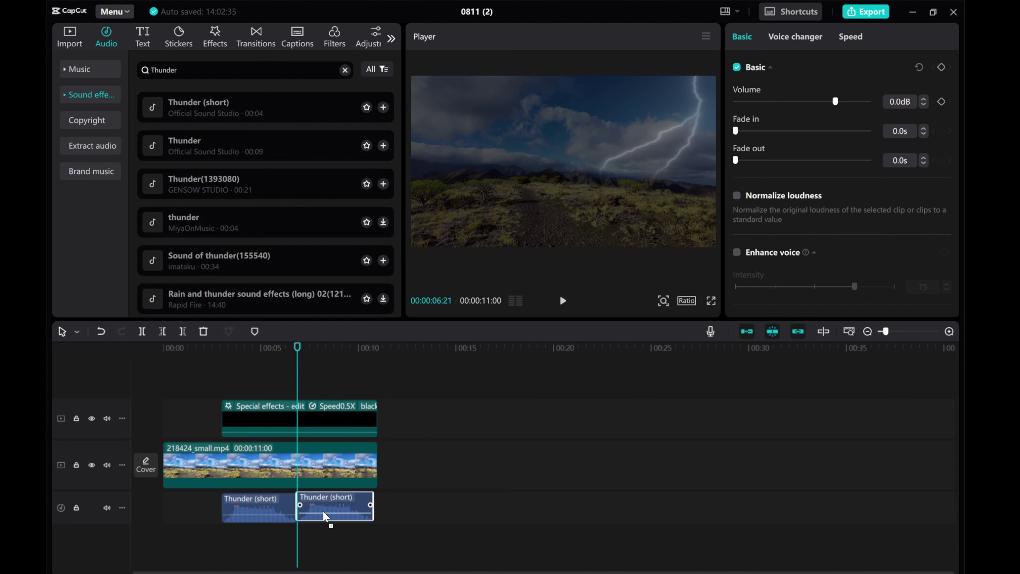
{"action": "left_click", "coordinate": [324, 515]}
{"action": "left_click", "coordinate": [564, 302]}
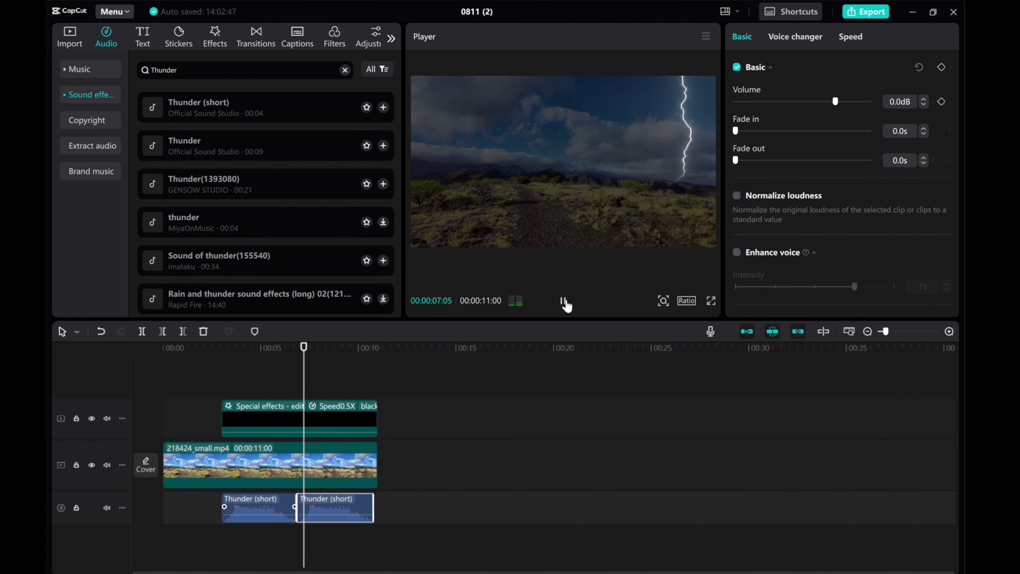